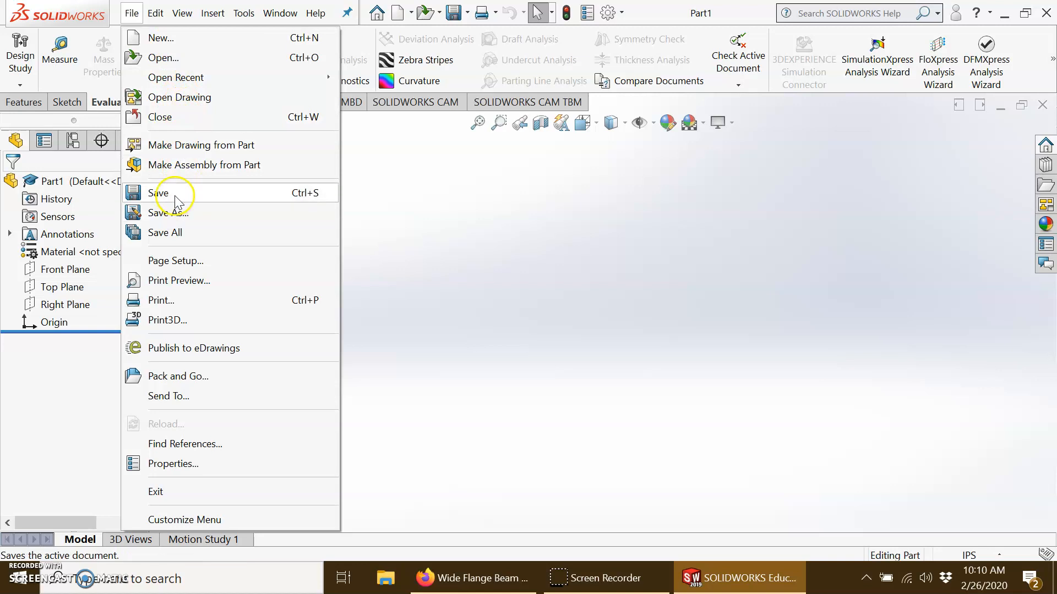
# Start saving the part under a new name and create a folder named Week 3 inside the Solidworks folder
pyautogui.click(177, 211)
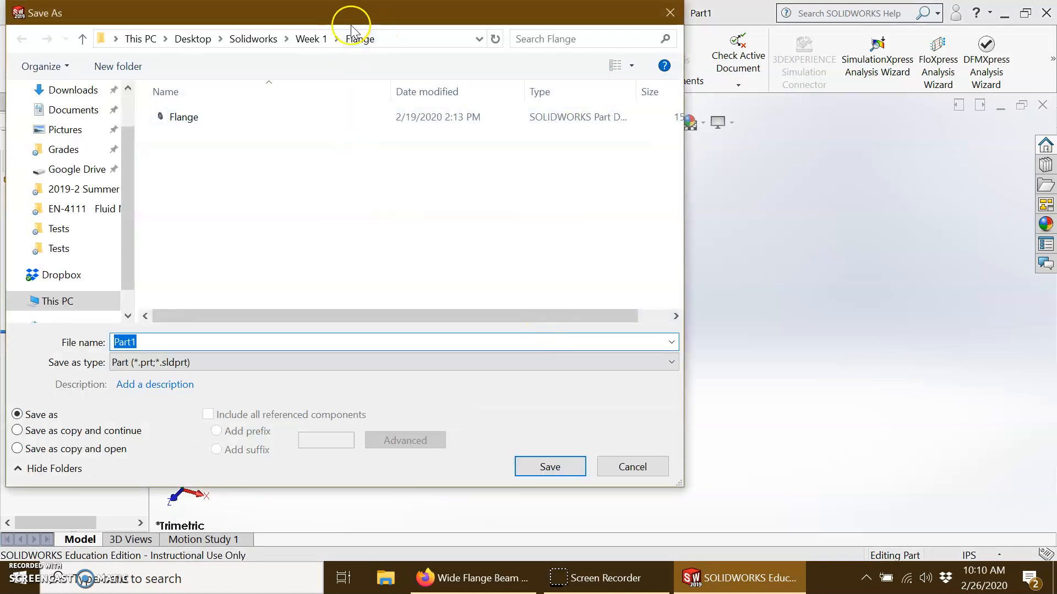
pyautogui.click(266, 38)
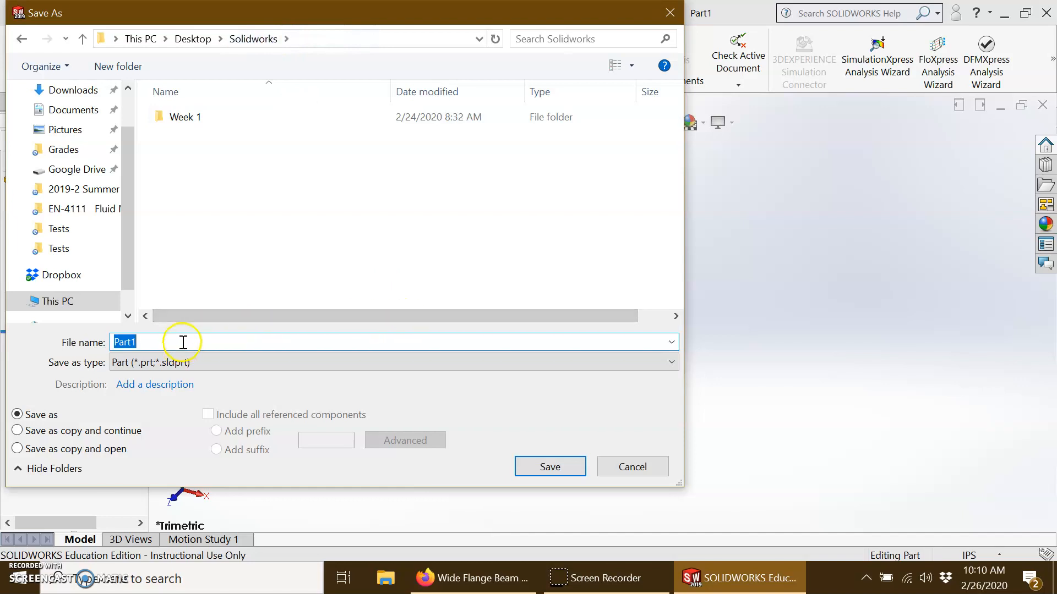
pyautogui.rightClick(269, 199)
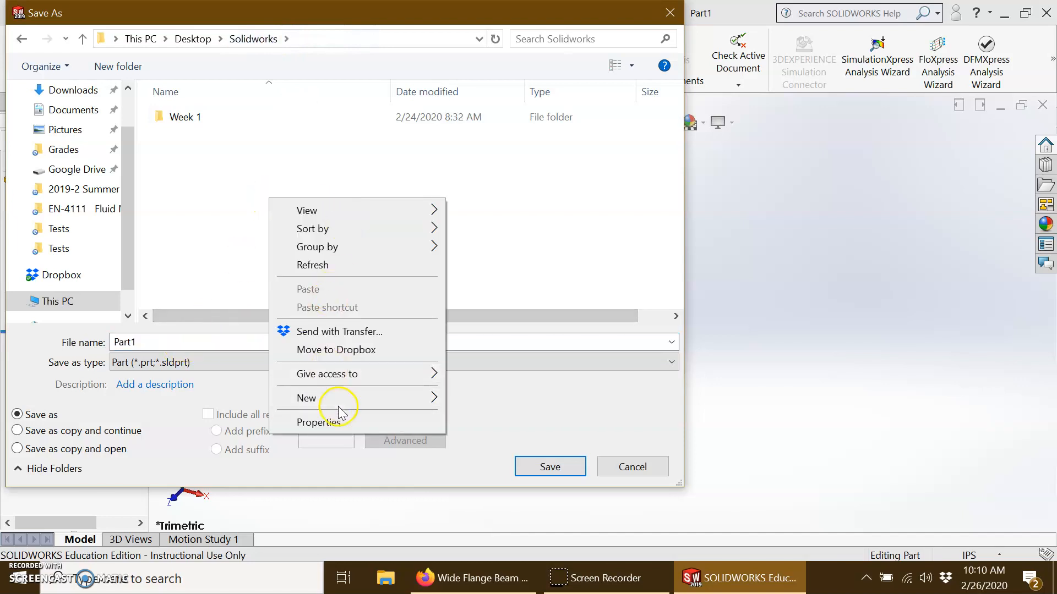
pyautogui.moveTo(417, 399)
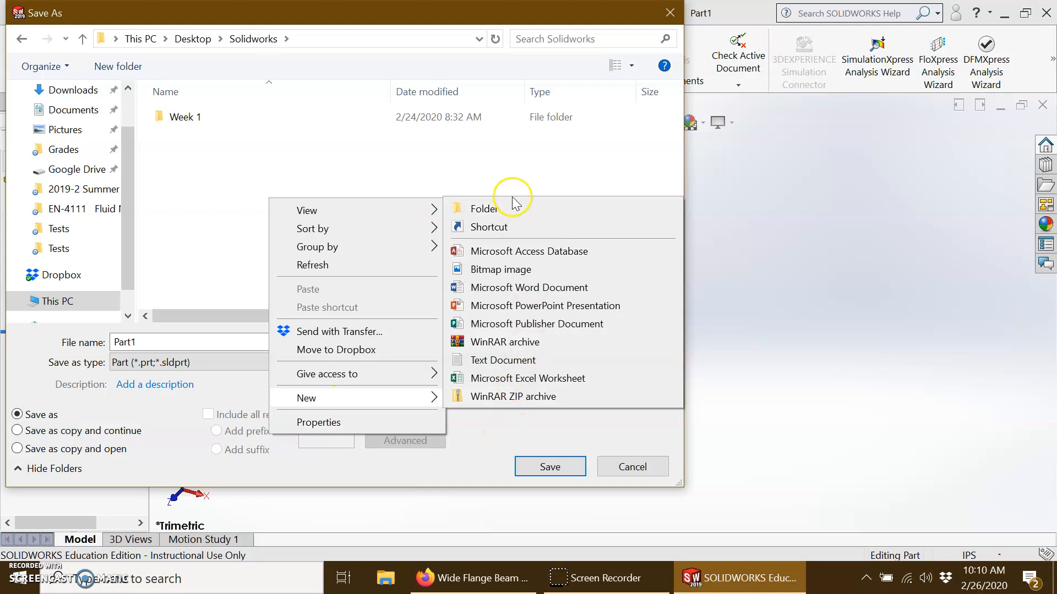
pyautogui.click(498, 210)
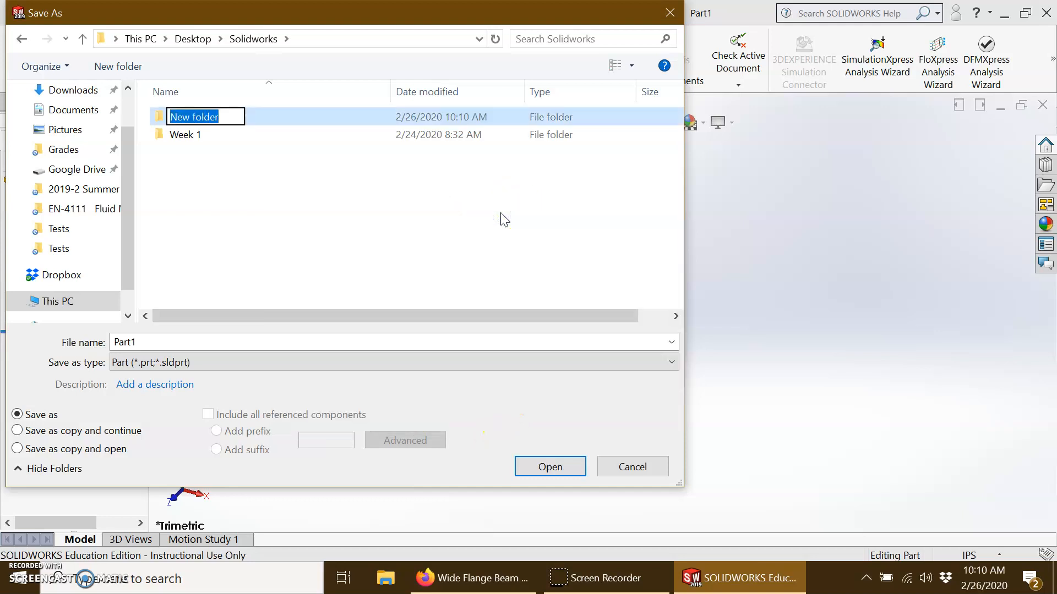
pyautogui.write('Week 3')
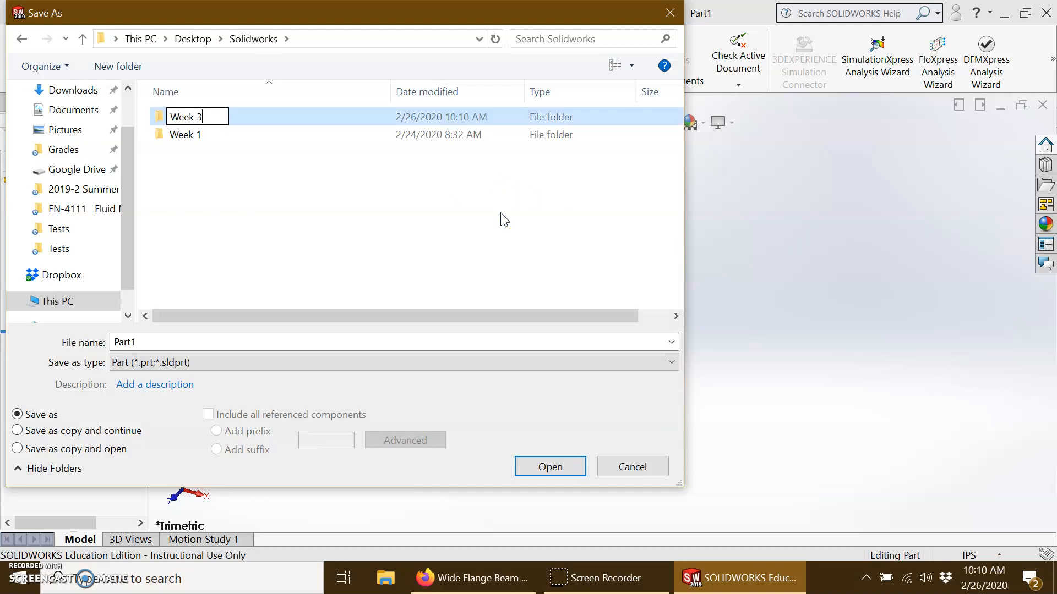
pyautogui.press('Return')
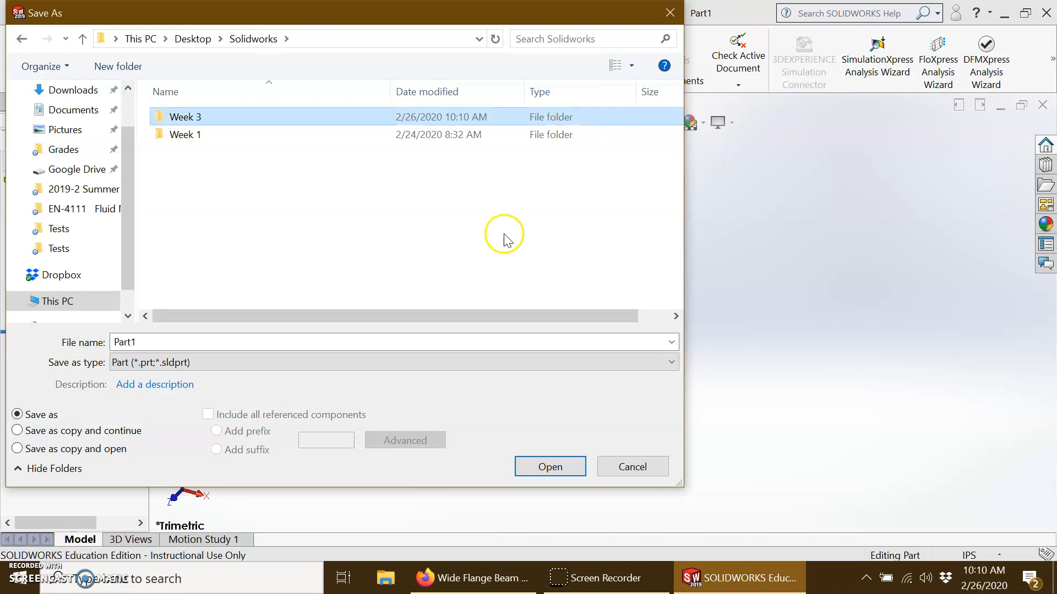
# Save the part in the Week 3 folder under the name Wide Flanged Beam
pyautogui.doubleClick(178, 115)
pyautogui.doubleClick(175, 342)
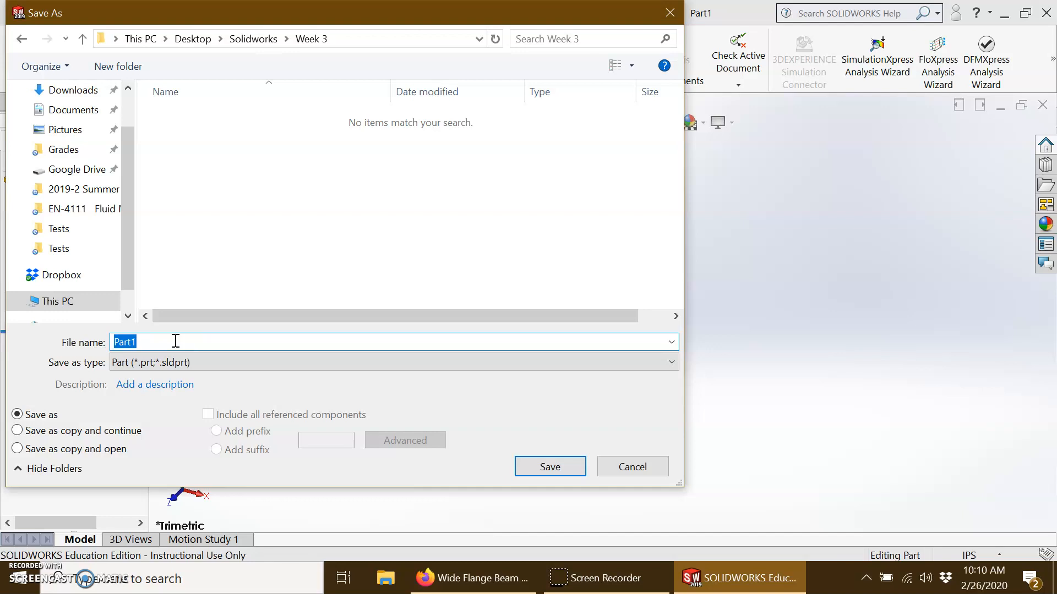
pyautogui.write('Wide Flanged Beam')
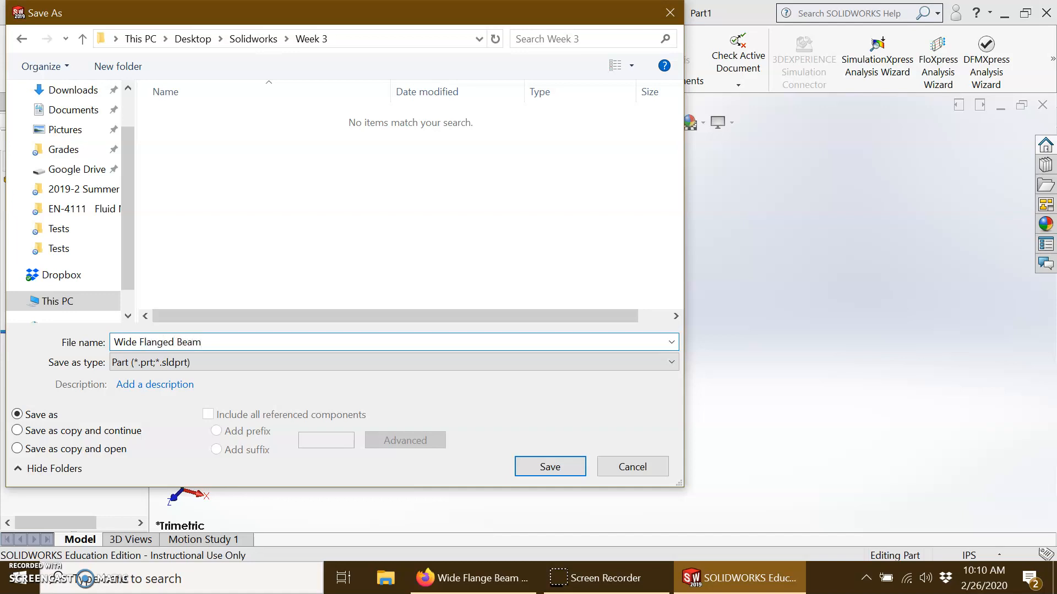
pyautogui.click(550, 466)
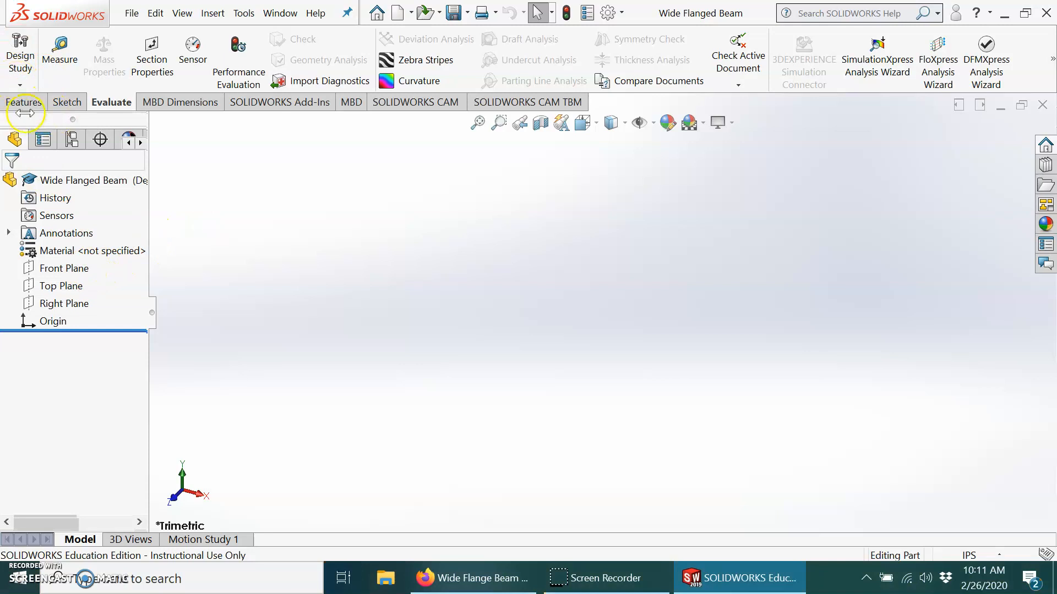
# Start a new sketch on the Front Plane
pyautogui.click(67, 103)
pyautogui.click(8, 58)
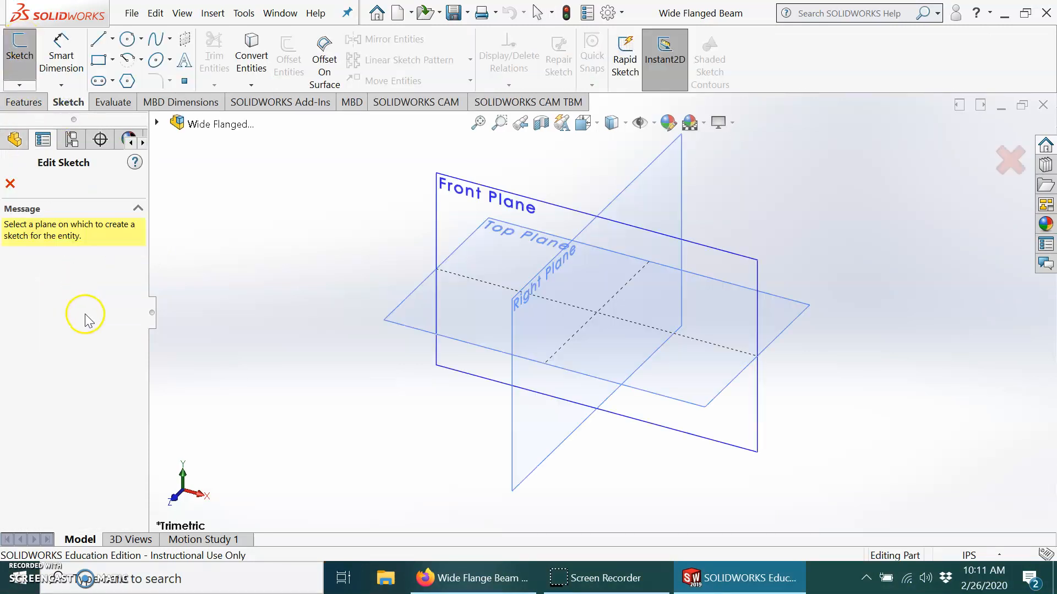
pyautogui.click(535, 207)
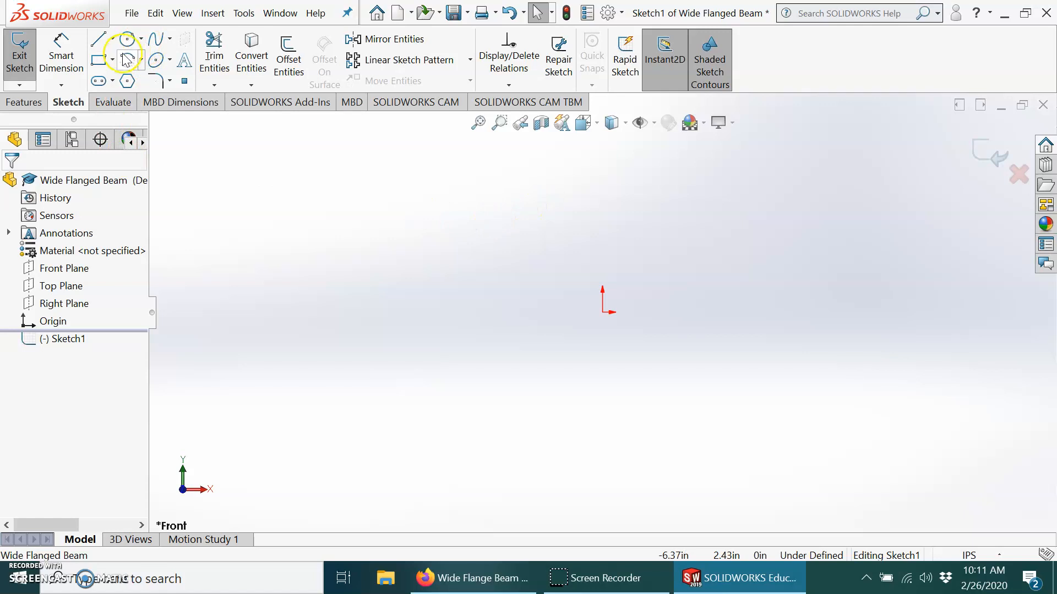
# Draw two centerlines from the origin, one running horizontally to the right and one about 3.4 in straight up
pyautogui.click(112, 39)
pyautogui.click(115, 78)
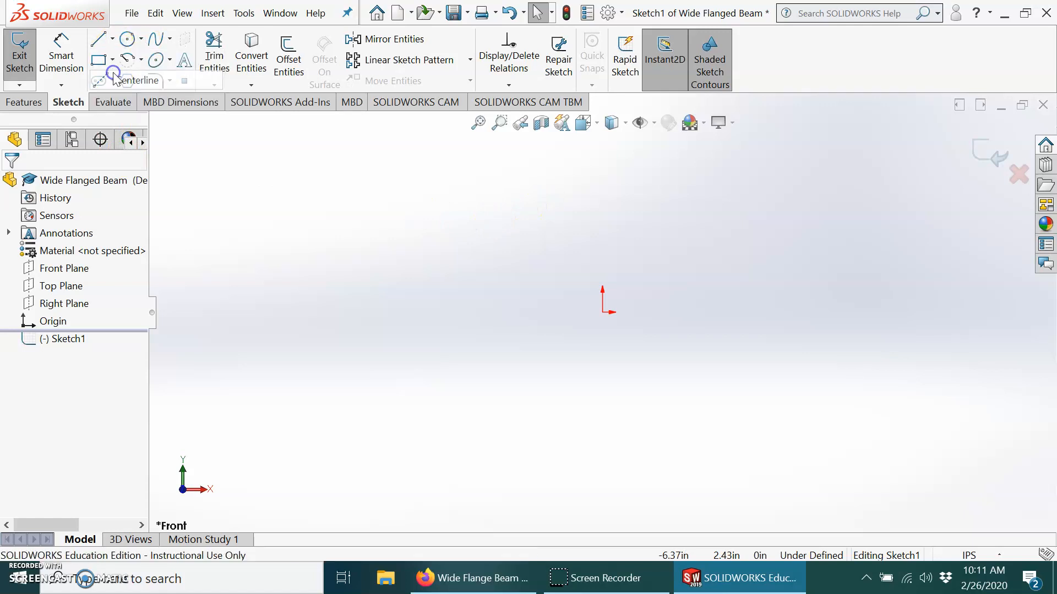
pyautogui.click(609, 313)
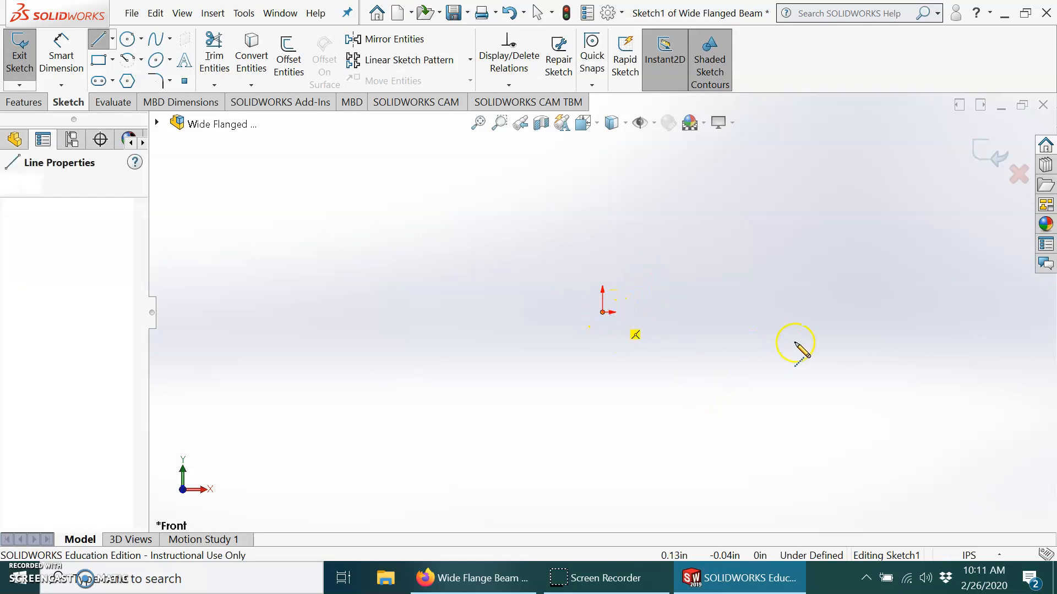
pyautogui.click(828, 312)
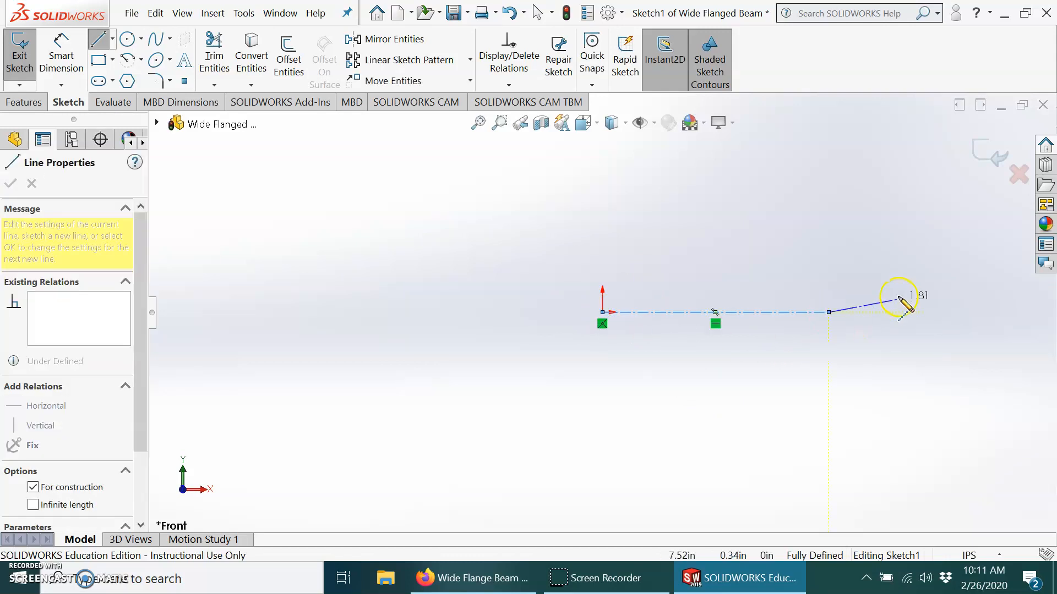
pyautogui.press('Escape')
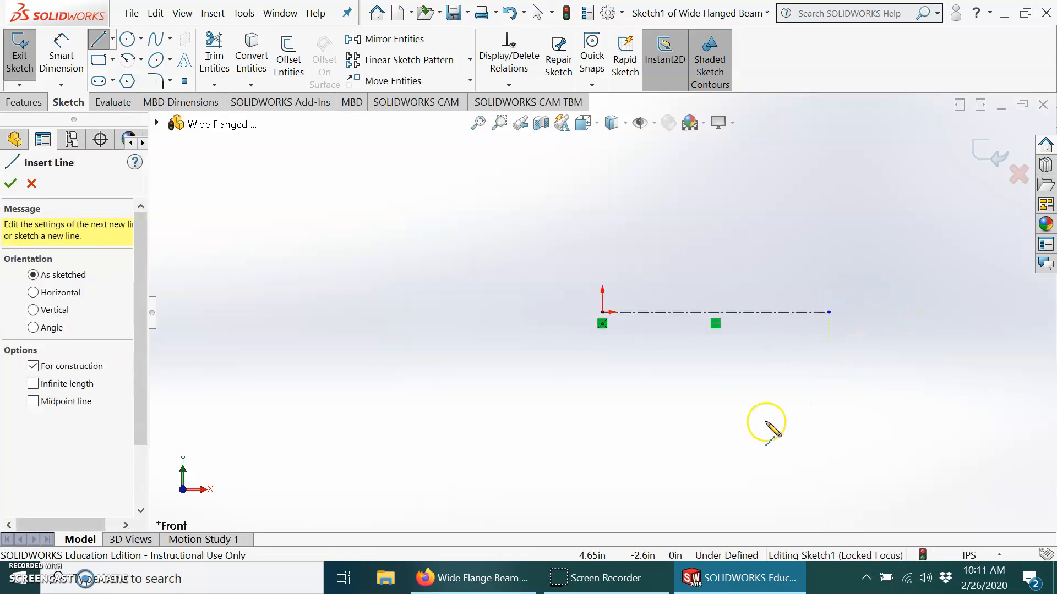
pyautogui.click(602, 313)
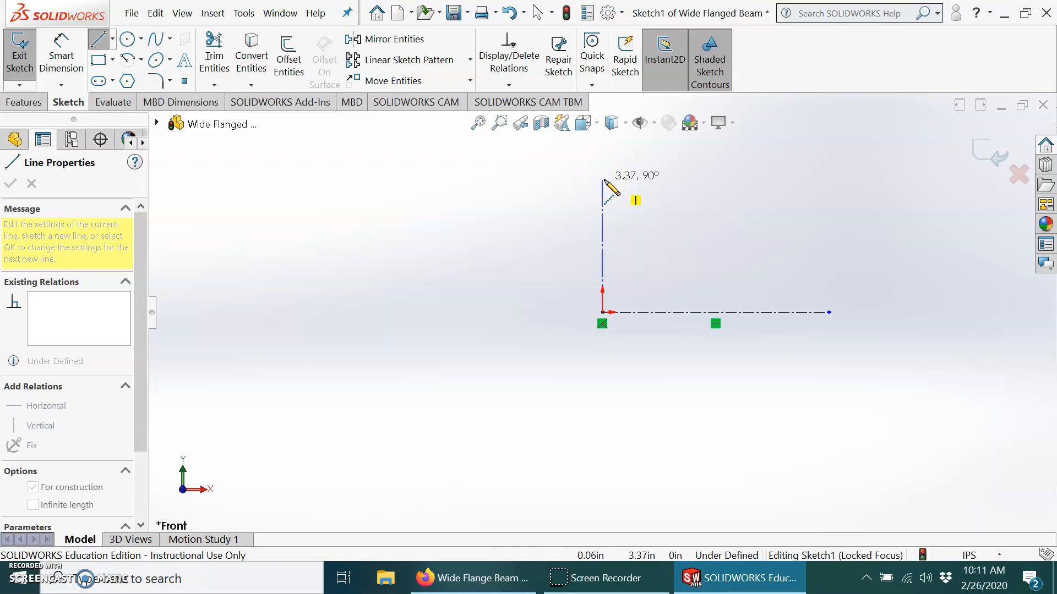
pyautogui.click(603, 180)
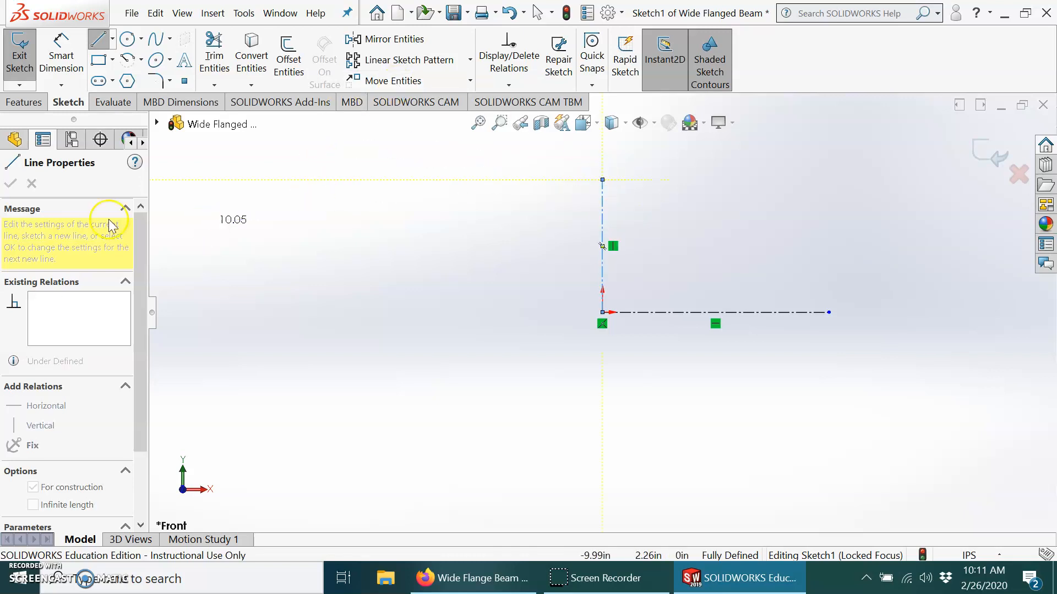
pyautogui.press('Escape')
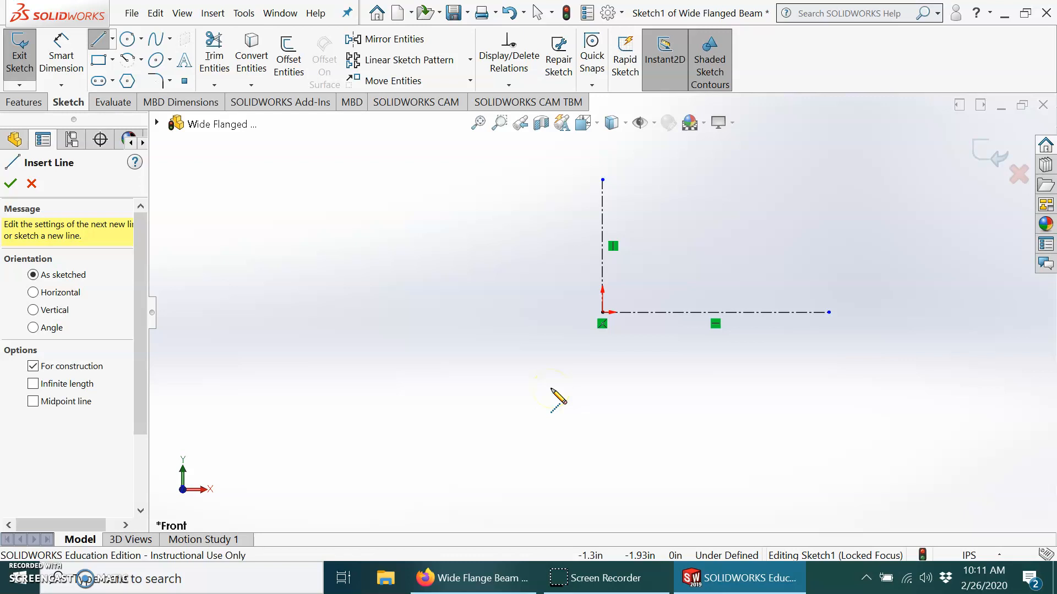
pyautogui.click(10, 184)
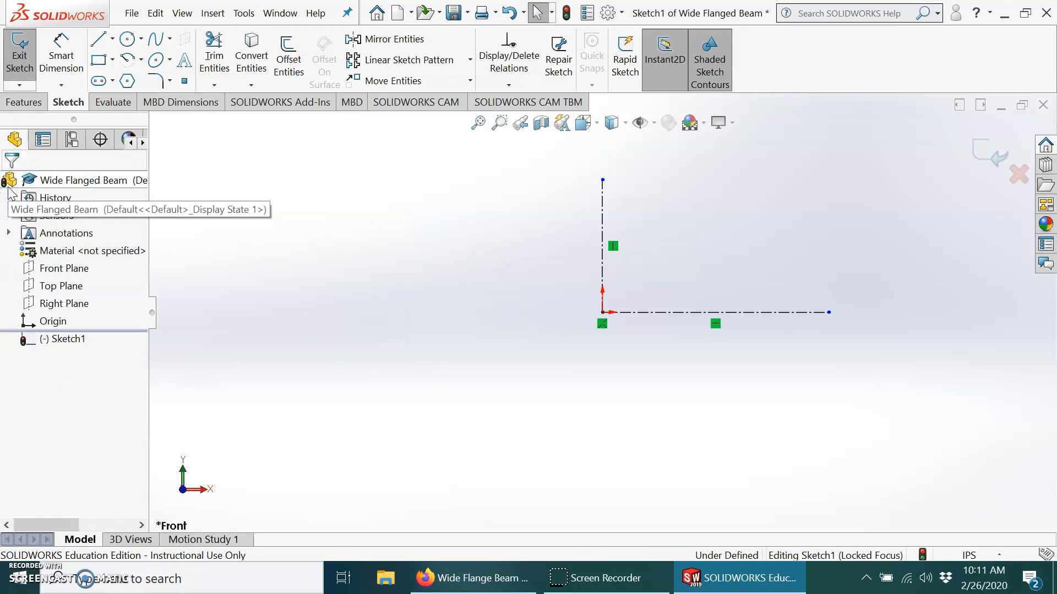
# Sketch two horizontal flange rectangles, one about 9.4 in wide below the origin and one about 8.9 in wide above it
pyautogui.click(97, 63)
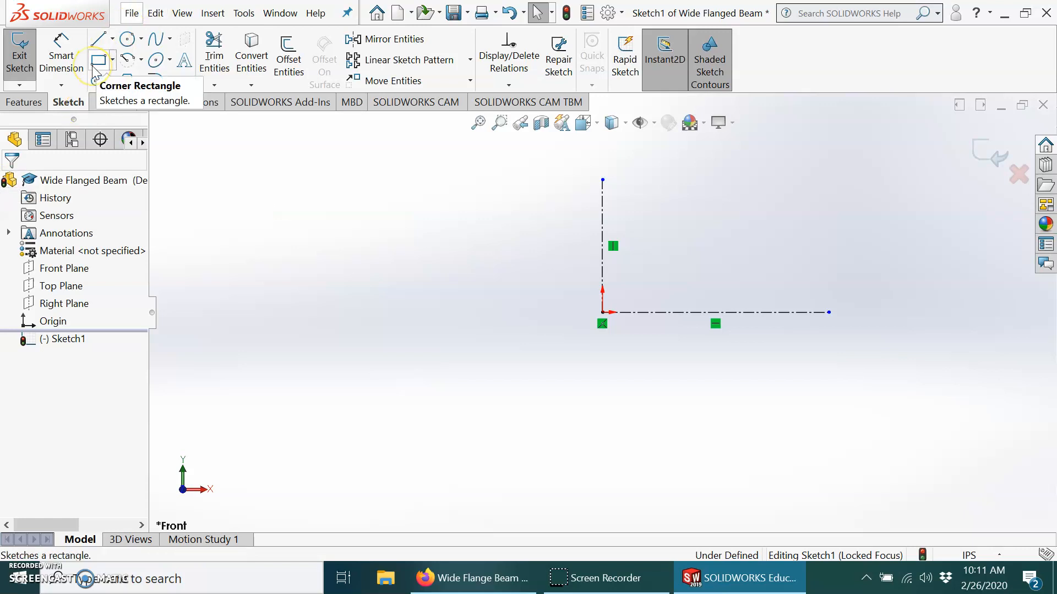
pyautogui.click(95, 67)
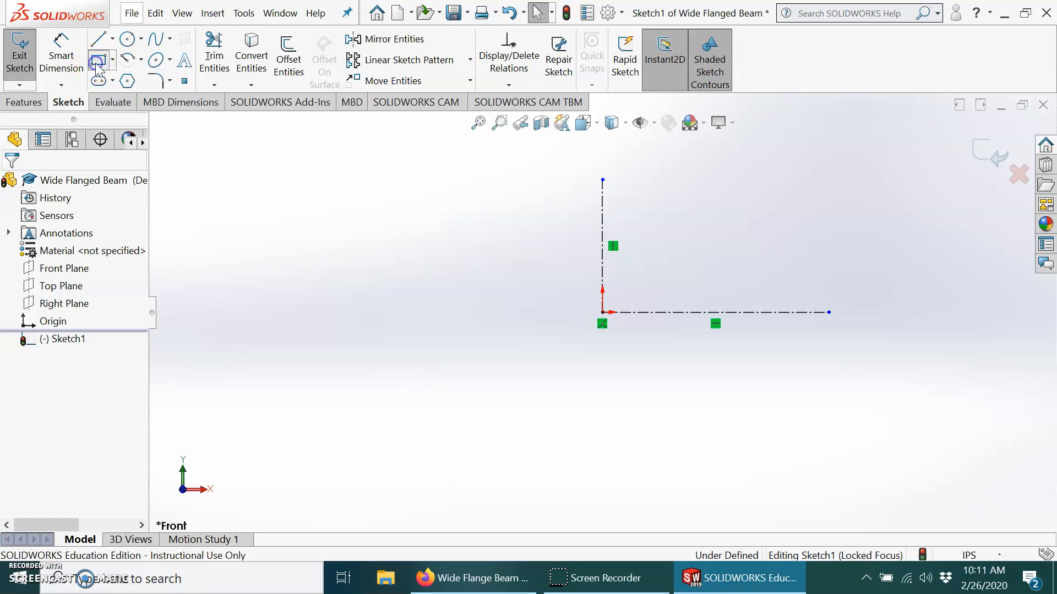
pyautogui.click(467, 403)
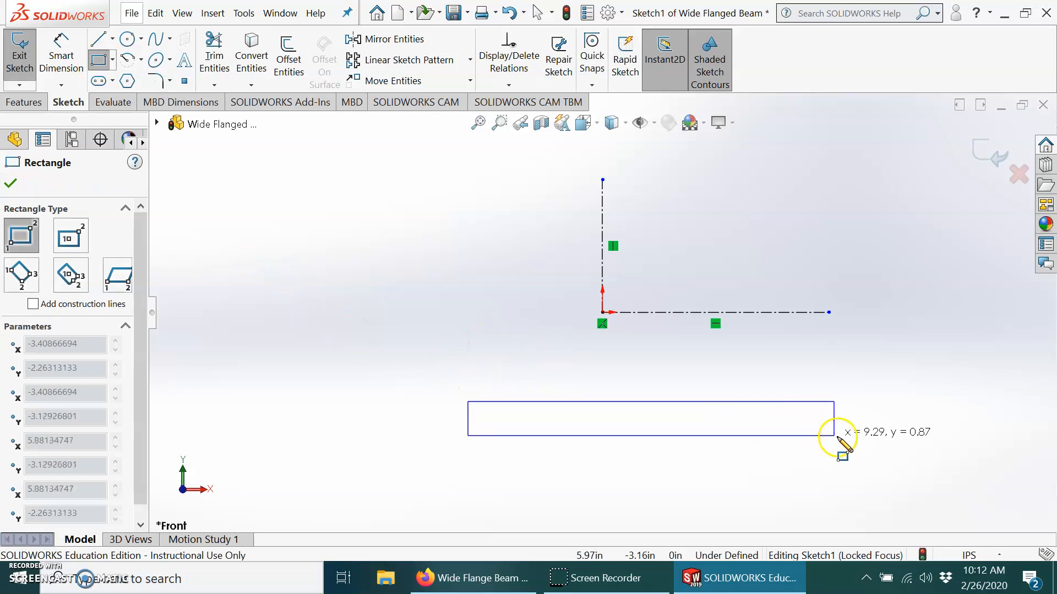
pyautogui.click(837, 436)
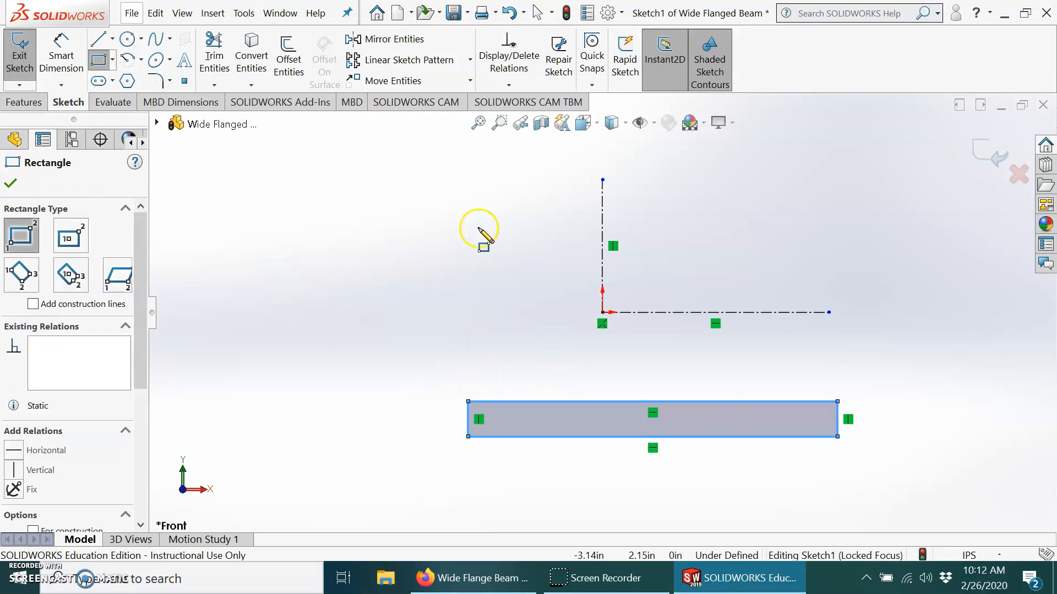
pyautogui.click(468, 154)
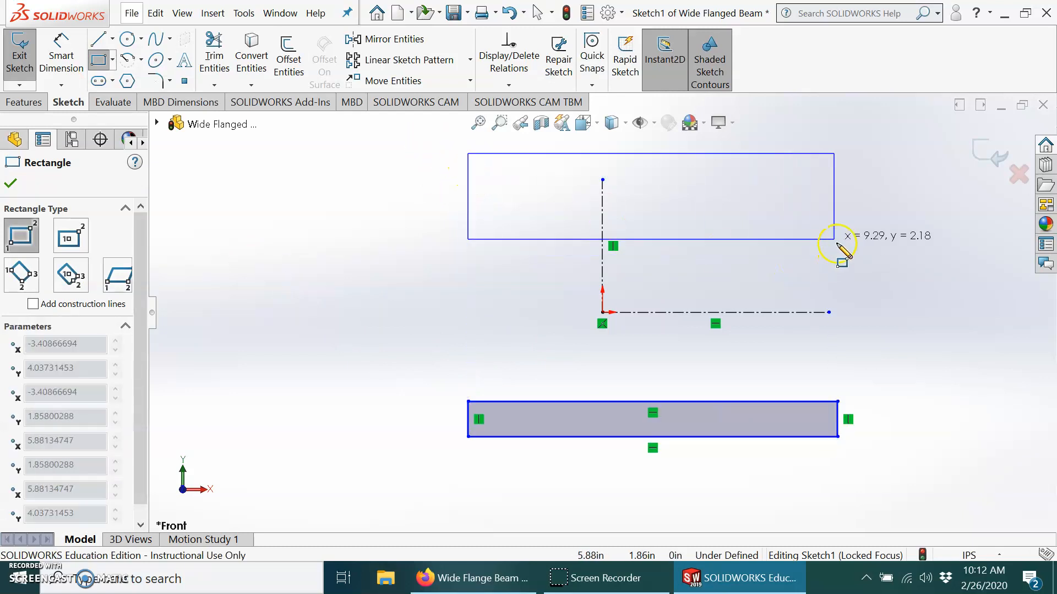
pyautogui.click(818, 215)
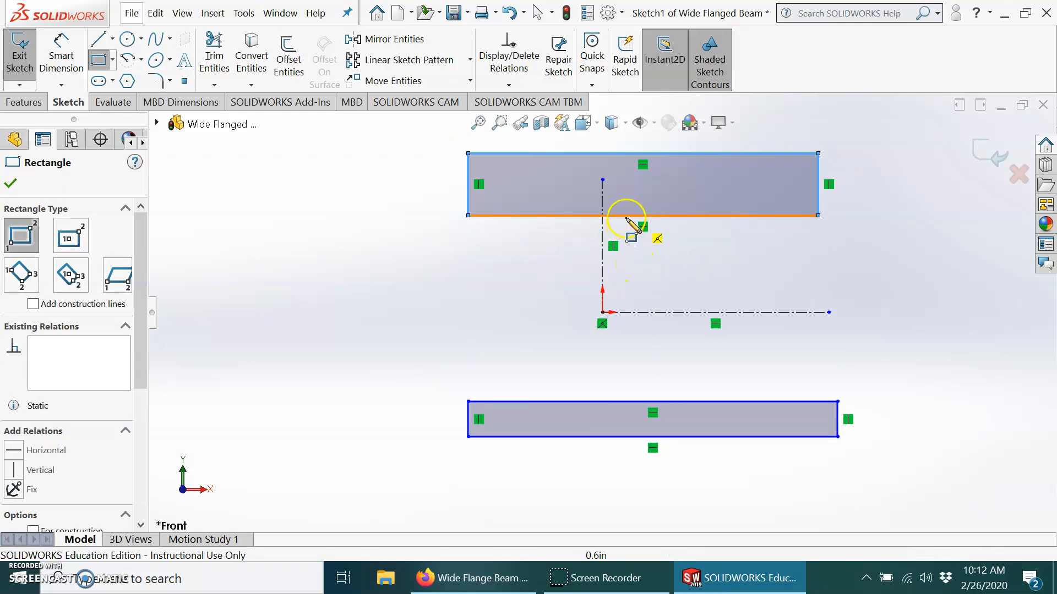
# Sketch a vertical web rectangle about 4.7 in tall connecting the upper flange's lower edge to the lower flange's upper edge
pyautogui.click(626, 217)
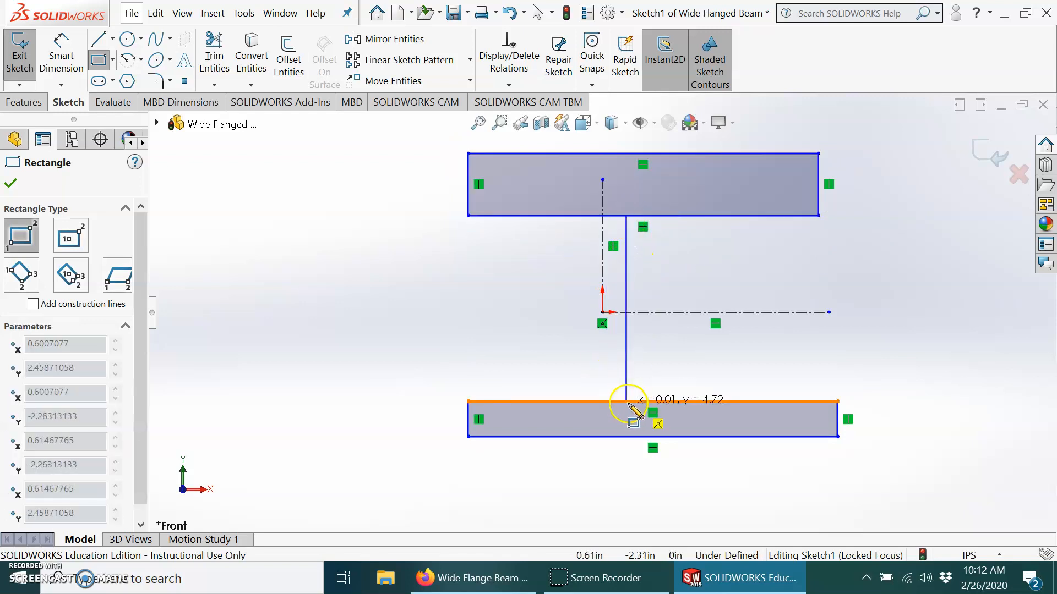
pyautogui.click(675, 402)
pyautogui.click(676, 403)
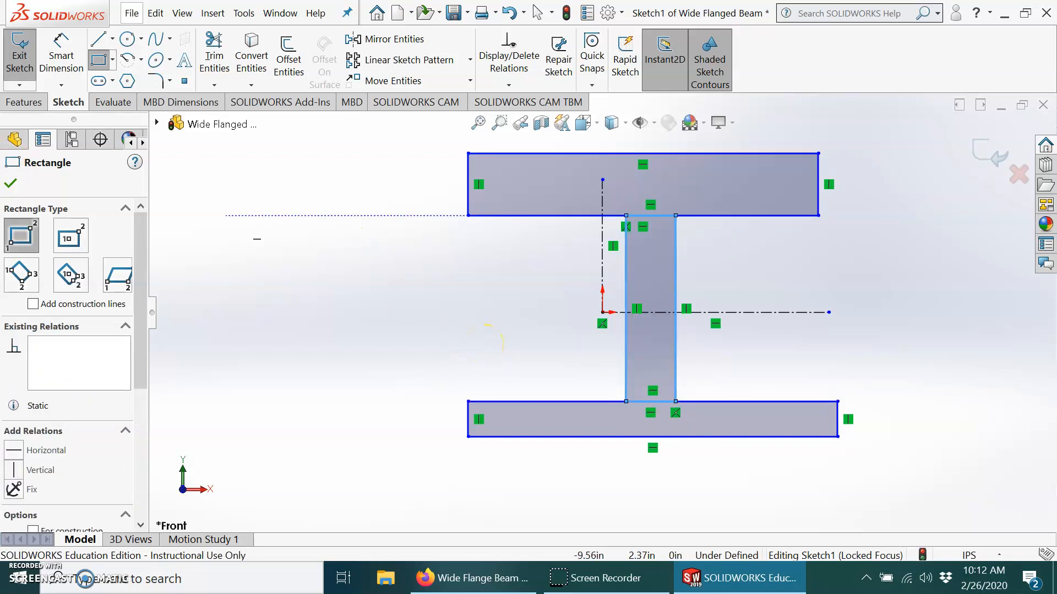
pyautogui.click(10, 183)
pyautogui.click(427, 336)
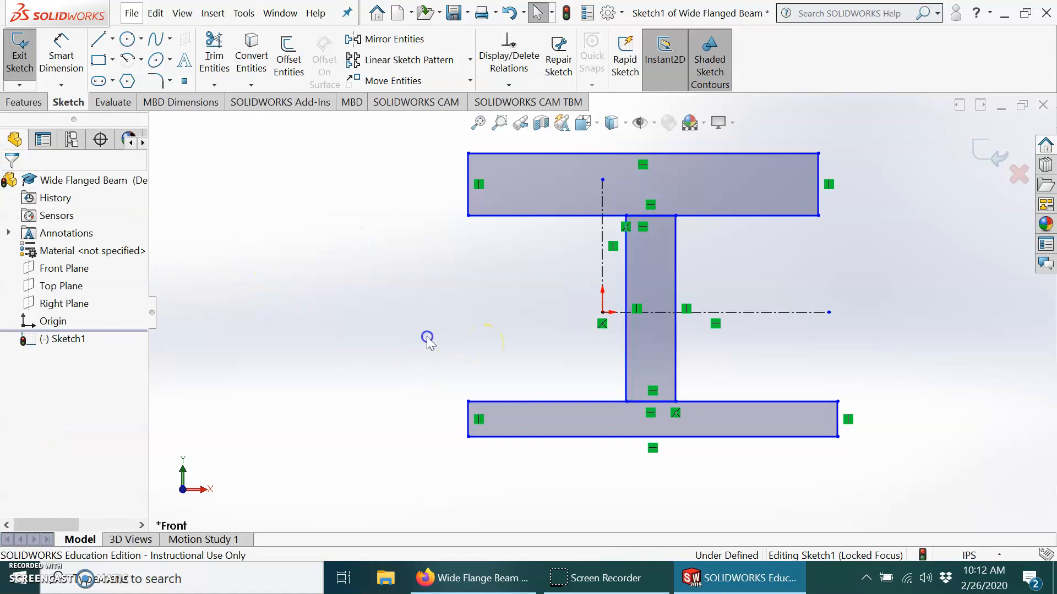
# Widen the web leftward past the vertical centerline and thicken both flanges by moving their inner edges toward the origin
pyautogui.moveTo(628, 279); pyautogui.dragTo(581, 277)
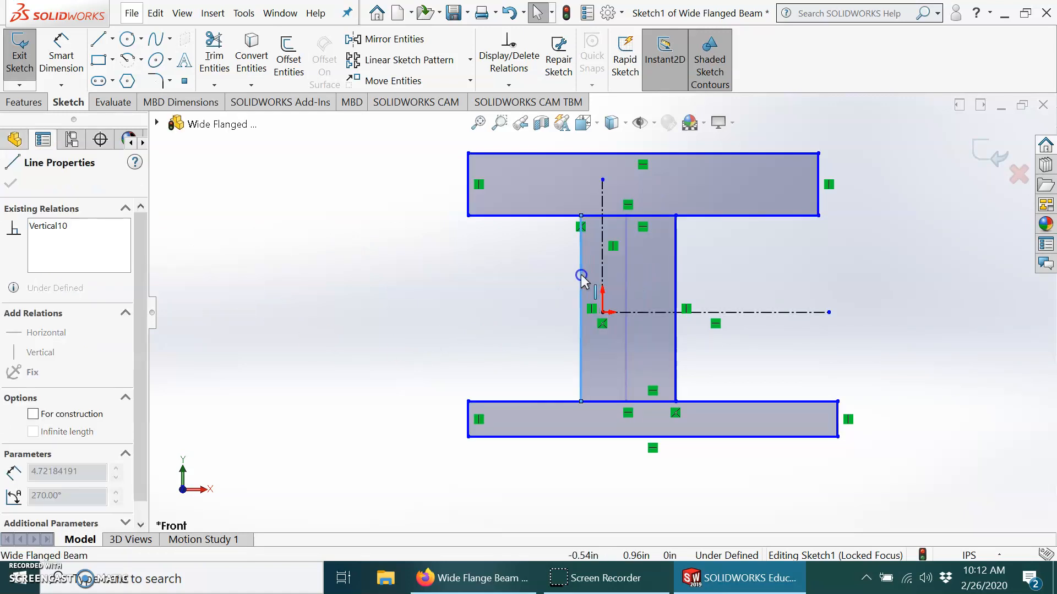
pyautogui.click(394, 303)
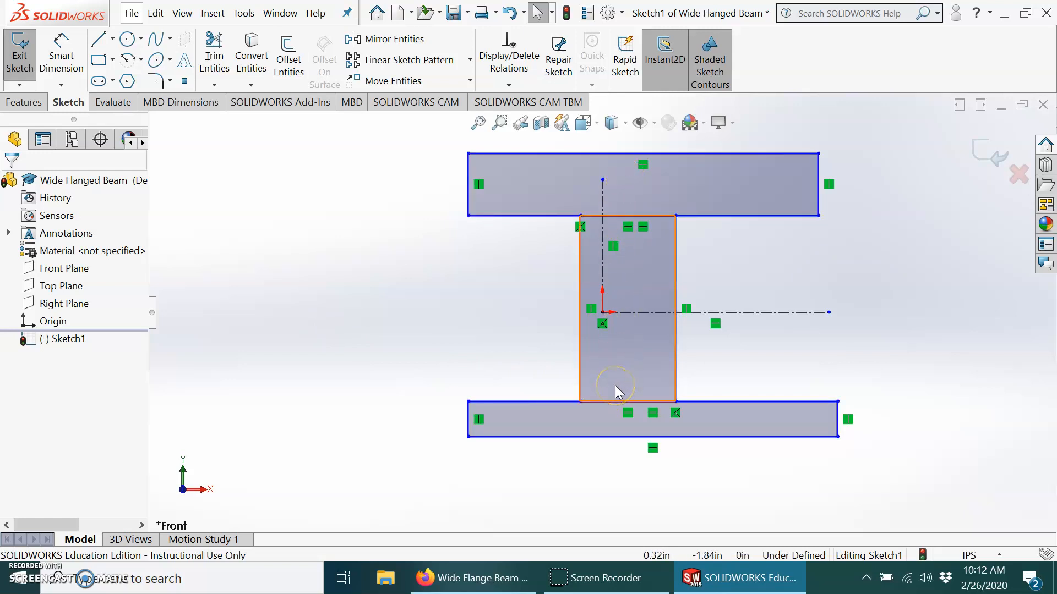
pyautogui.moveTo(557, 408); pyautogui.dragTo(554, 380)
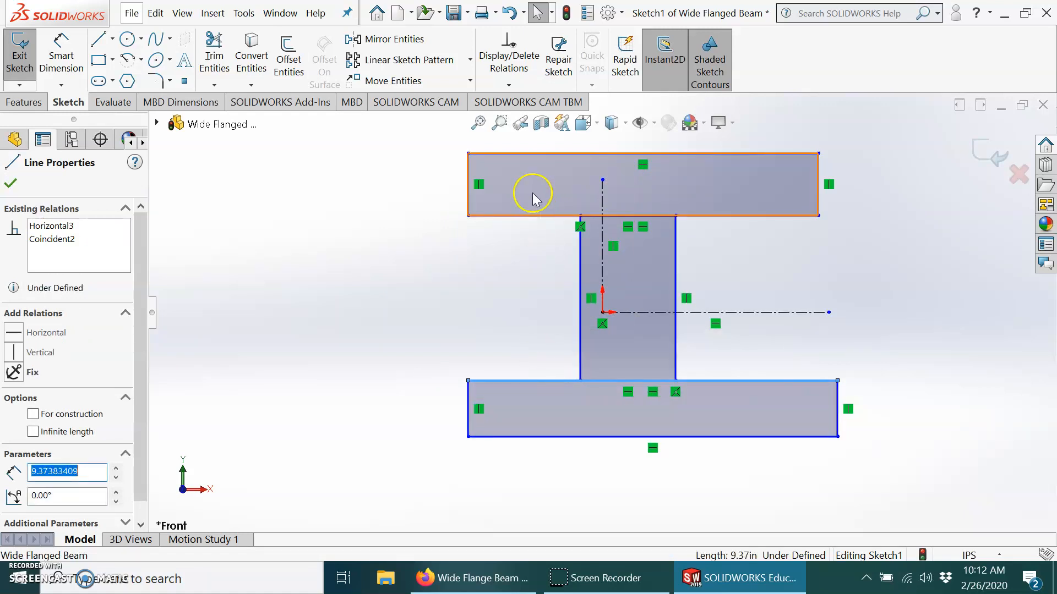
pyautogui.moveTo(539, 217); pyautogui.dragTo(538, 242)
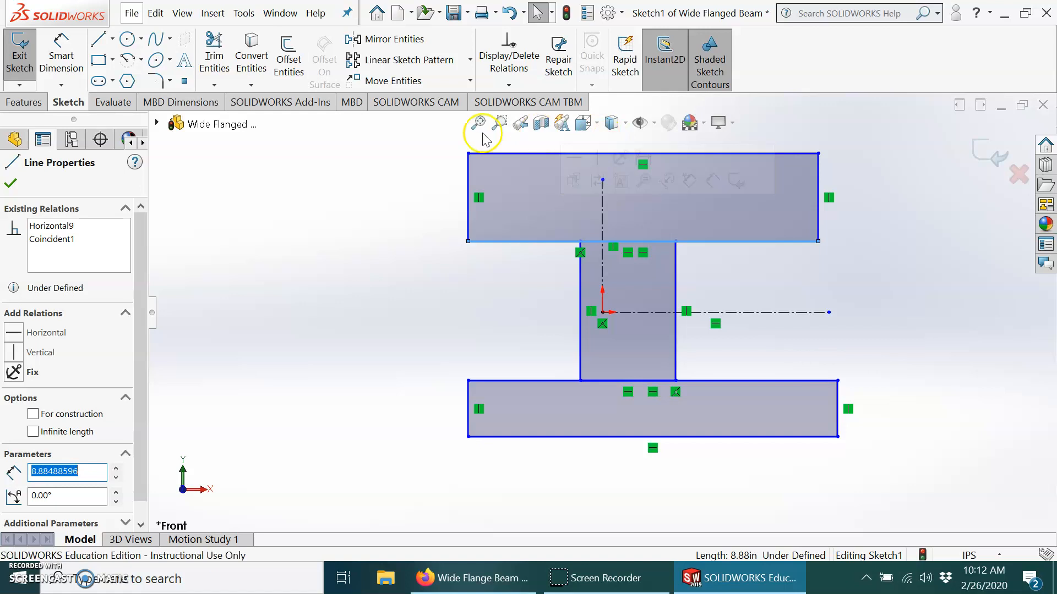
# Power-trim the upper and lower flanges' inner edge segments crossing the web to leave one continuous I-shaped outline
pyautogui.click(214, 66)
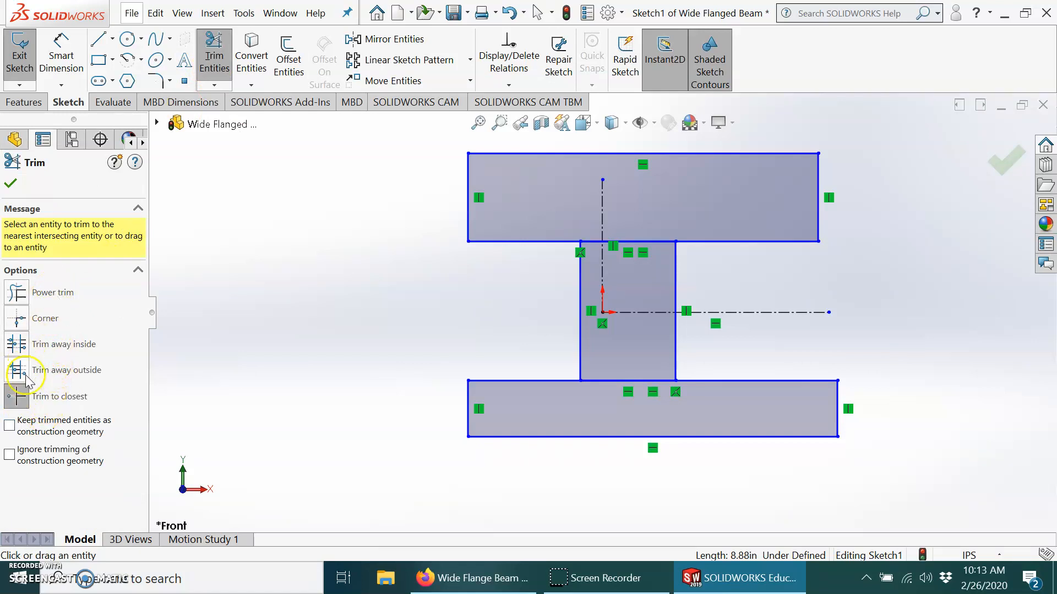
pyautogui.click(65, 292)
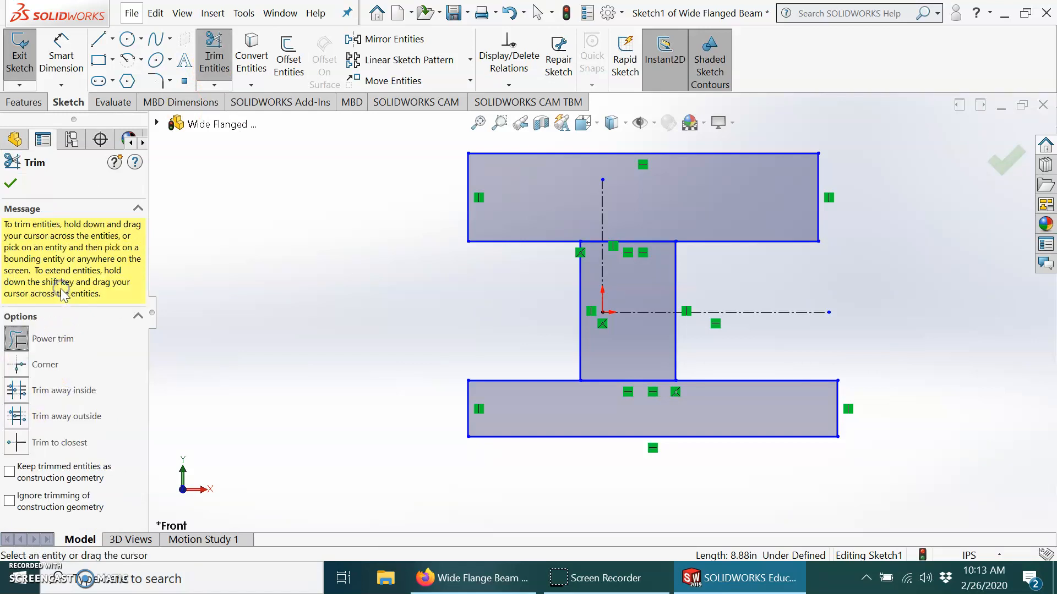
pyautogui.moveTo(649, 216); pyautogui.dragTo(652, 294)
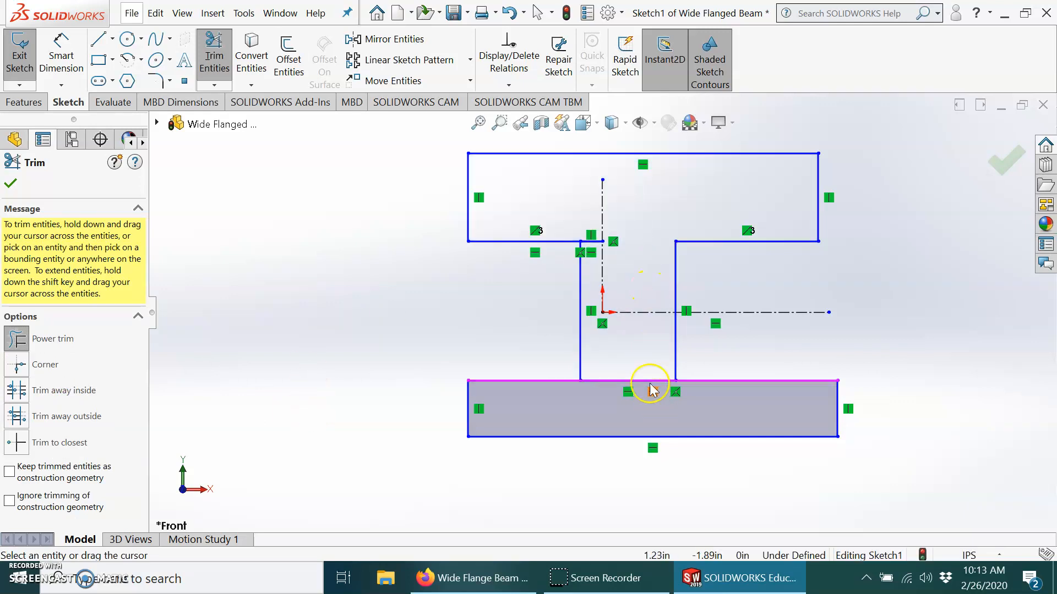
pyautogui.moveTo(641, 361); pyautogui.dragTo(642, 389)
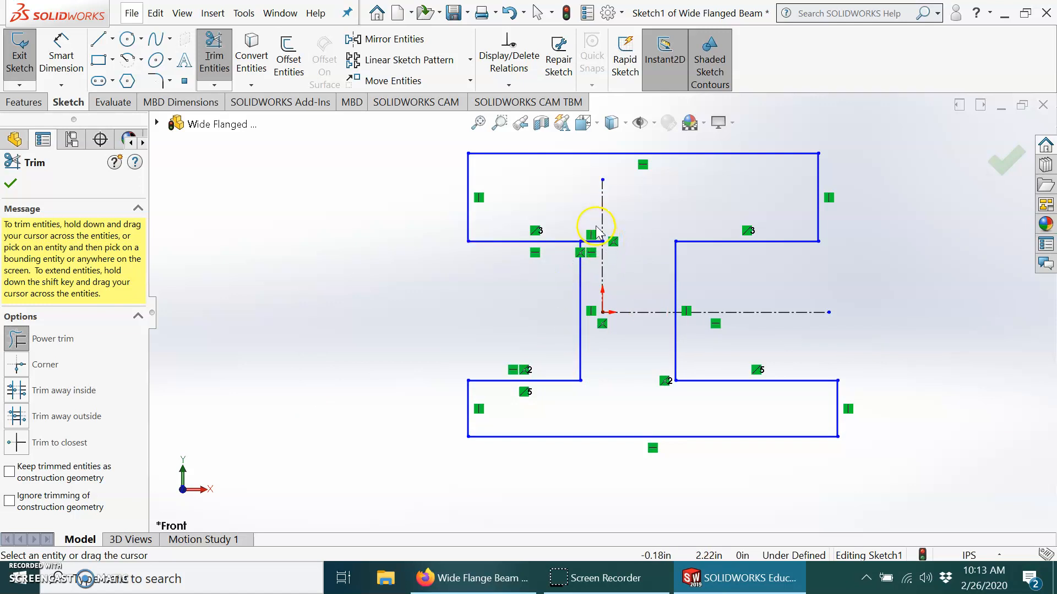
pyautogui.moveTo(595, 226); pyautogui.dragTo(595, 254)
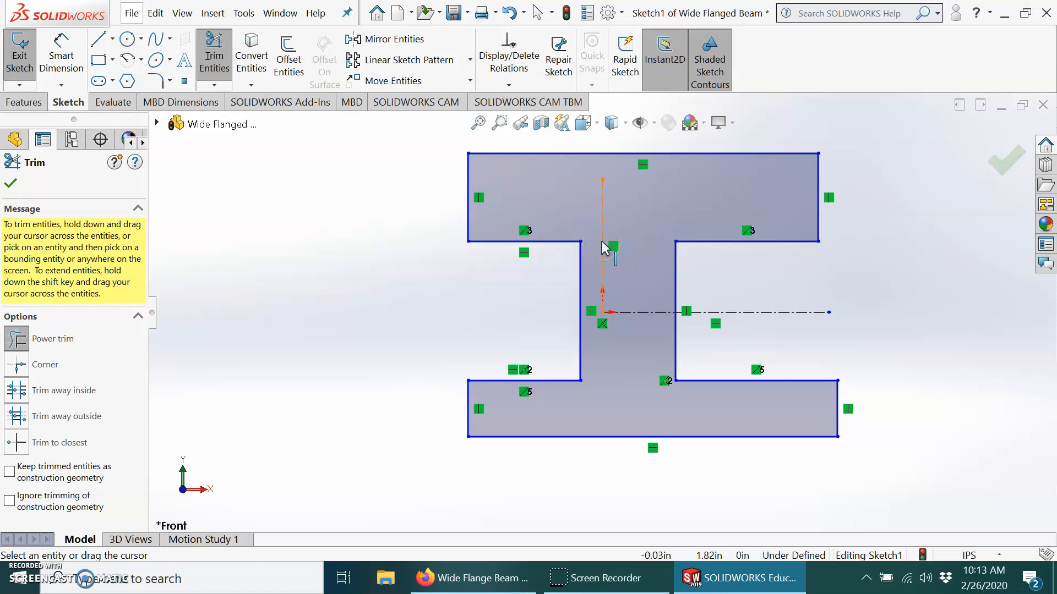
pyautogui.click(10, 184)
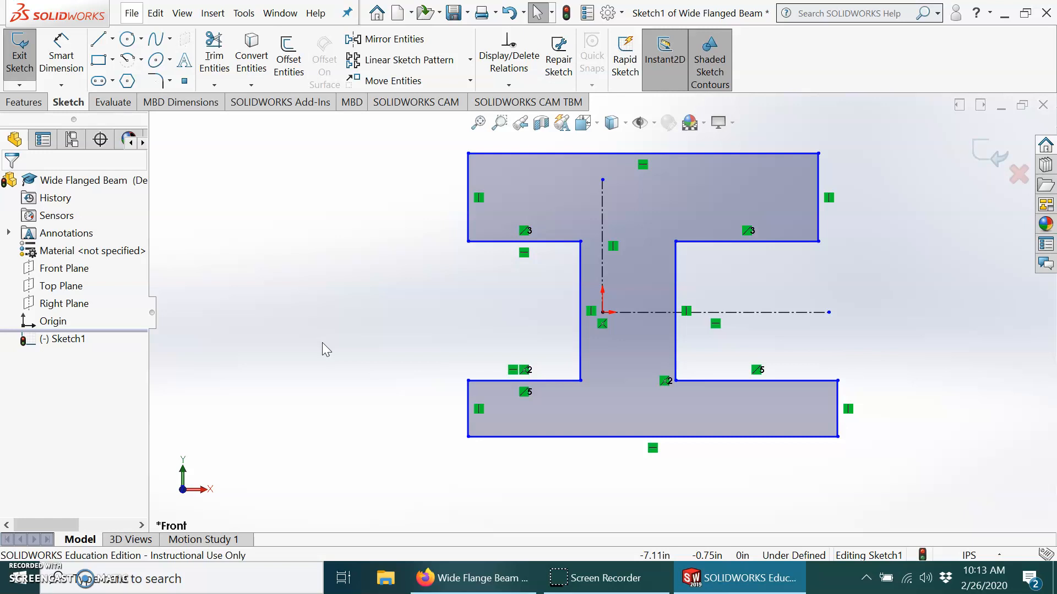
# Make the web's two vertical sides symmetric about the vertical centerline
pyautogui.click(601, 268)
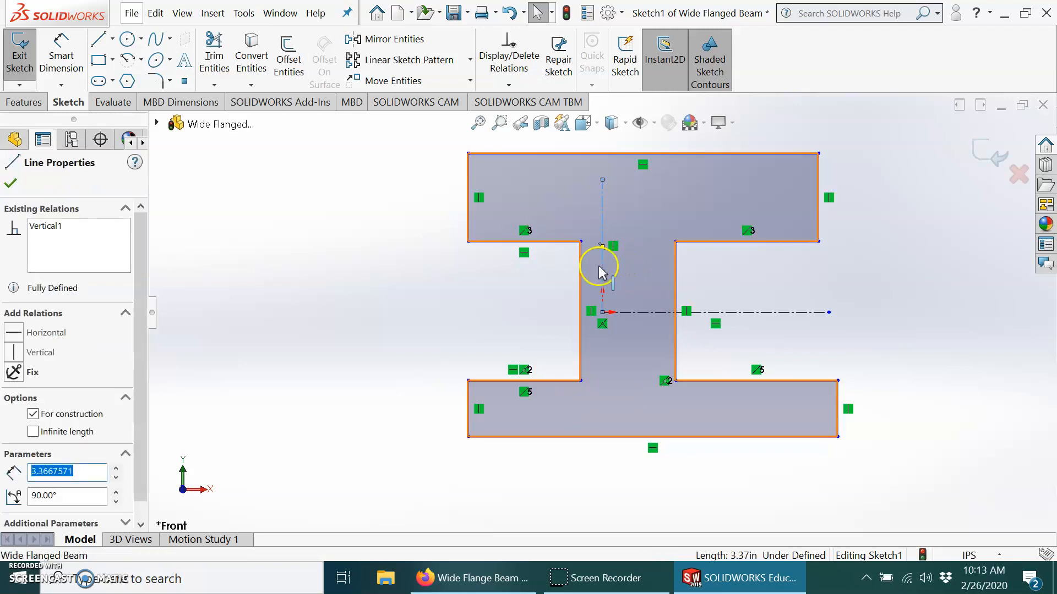
pyautogui.keyDown('ctrl'); pyautogui.click(580, 297); pyautogui.keyUp('ctrl')
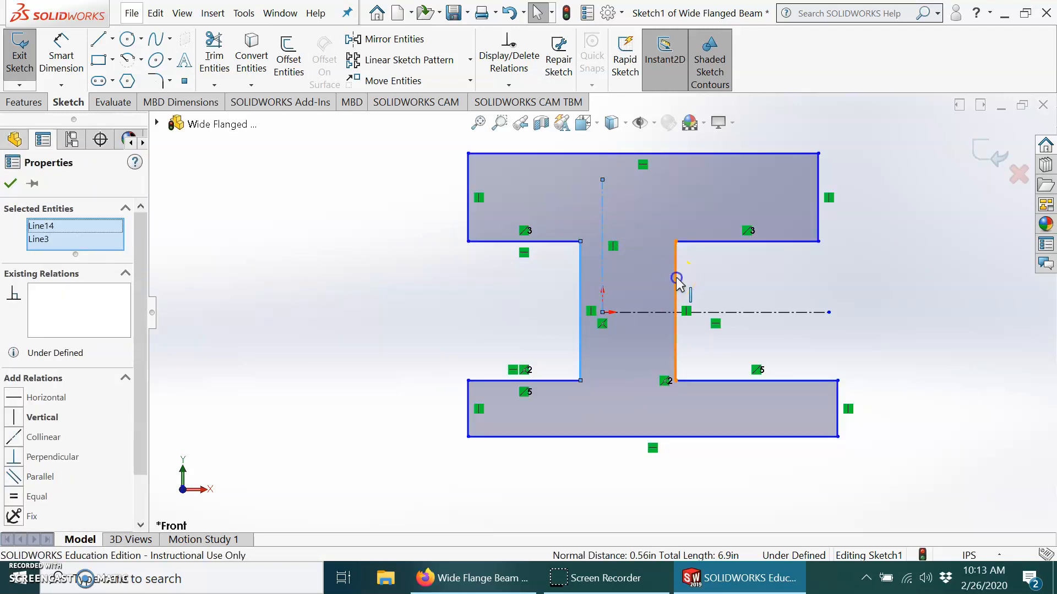
pyautogui.keyDown('ctrl'); pyautogui.click(676, 281); pyautogui.keyUp('ctrl')
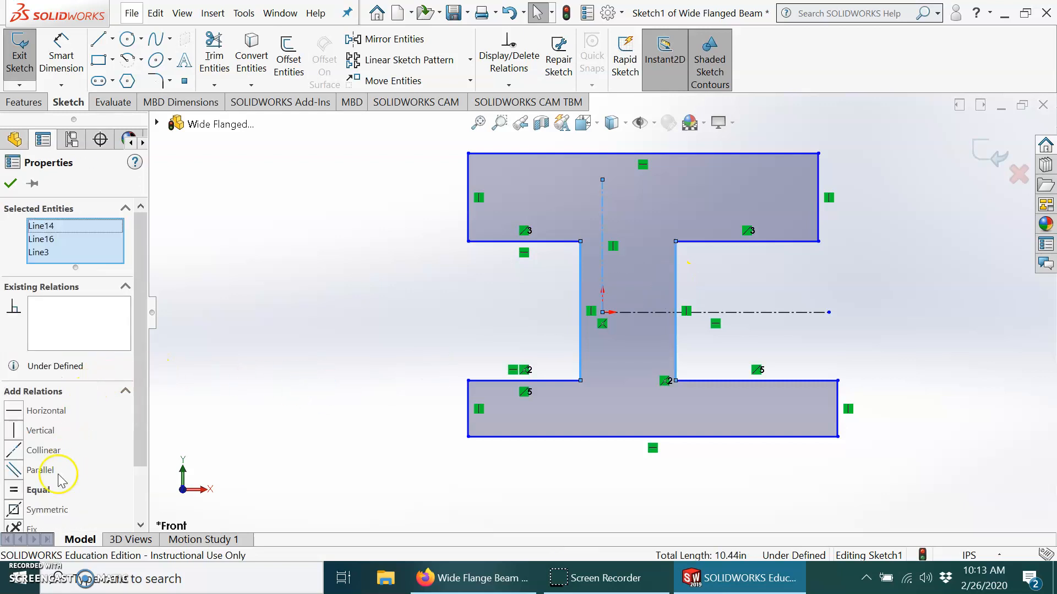
pyautogui.click(14, 510)
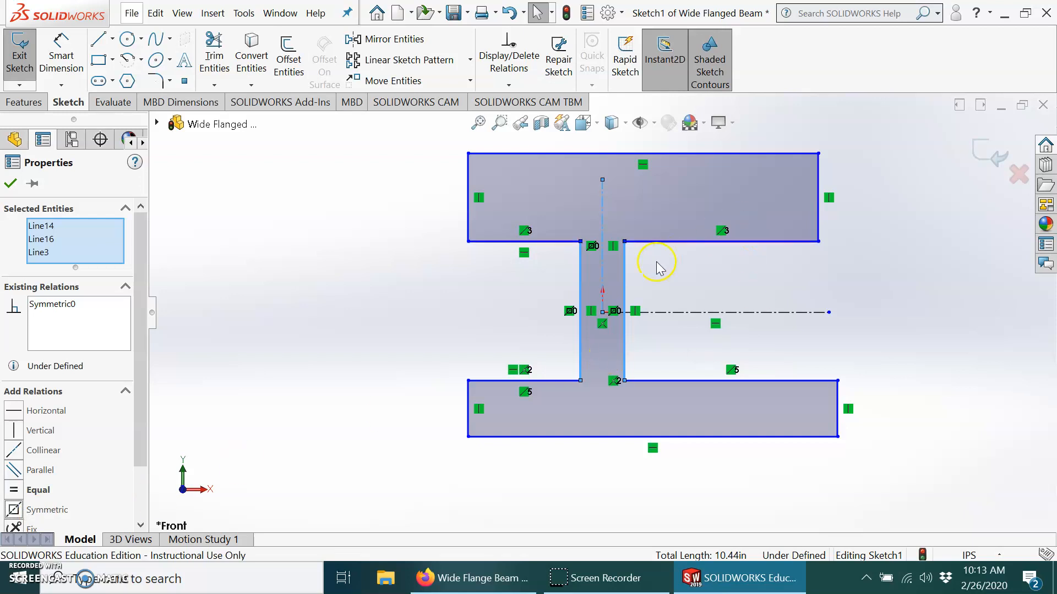
# Make the inner edges of the upper and lower flanges, right of the web, symmetric about the horizontal centerline
pyautogui.click(669, 241)
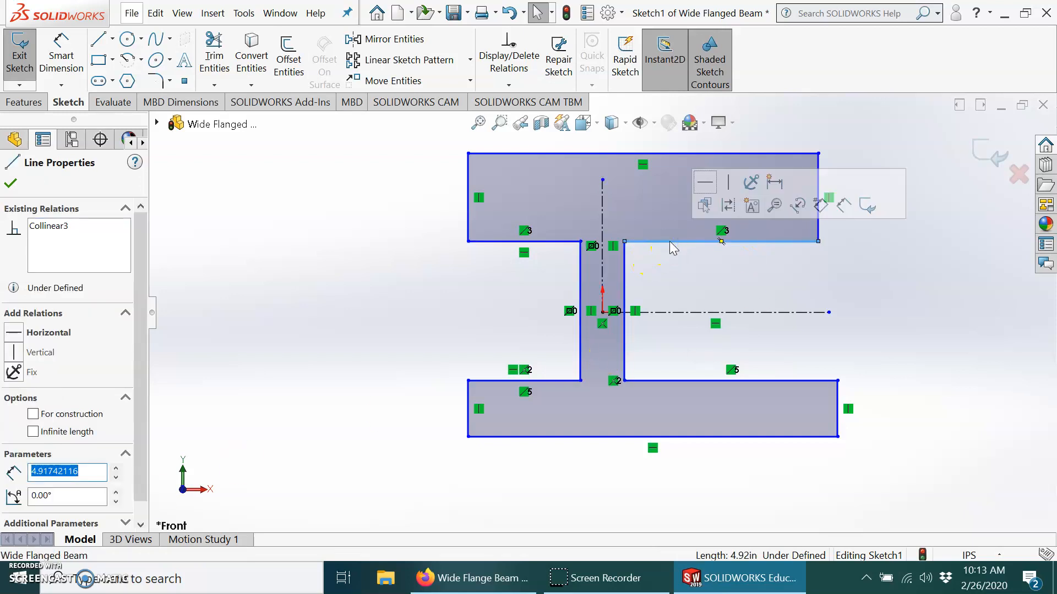
pyautogui.click(666, 312)
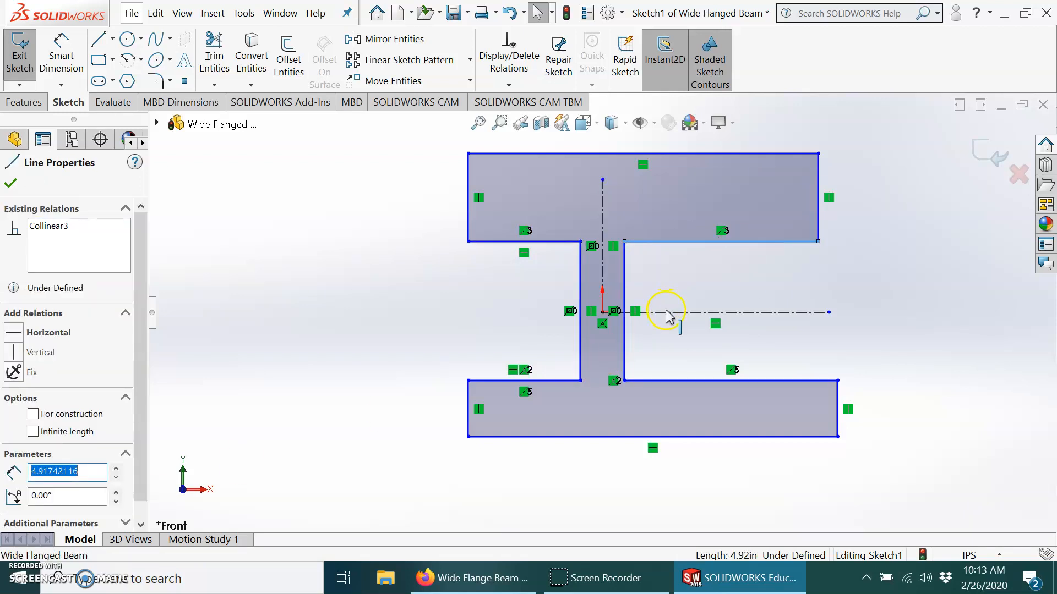
pyautogui.keyDown('ctrl'); pyautogui.click(662, 380); pyautogui.keyUp('ctrl')
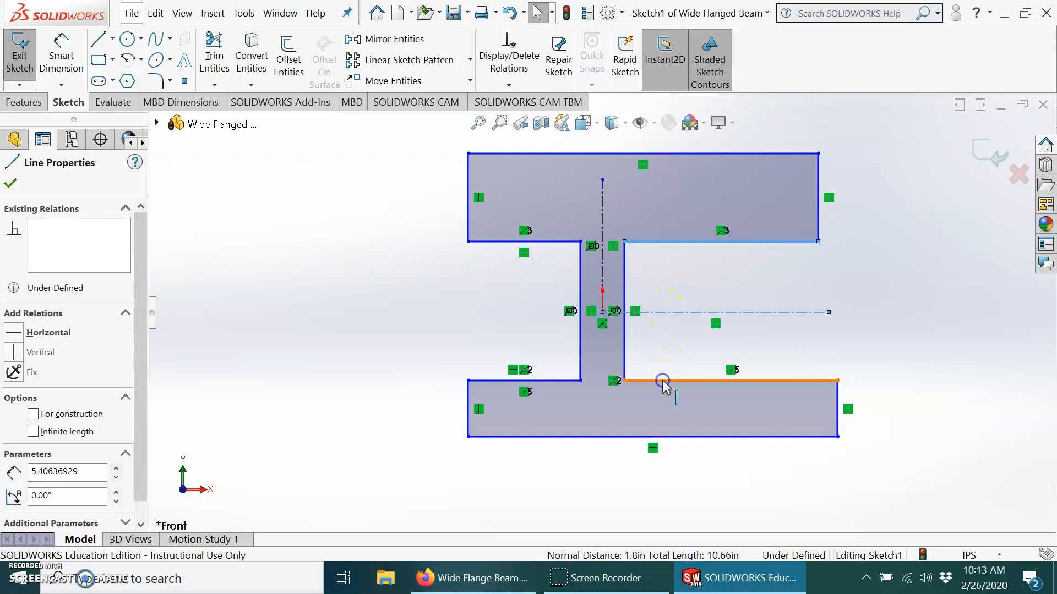
pyautogui.click(15, 510)
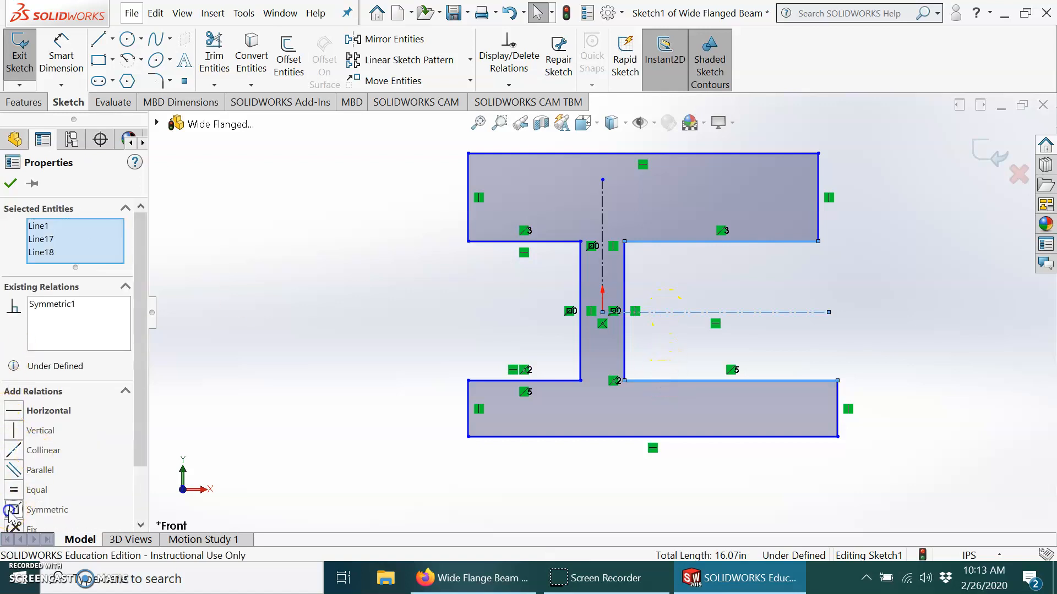
pyautogui.click(240, 325)
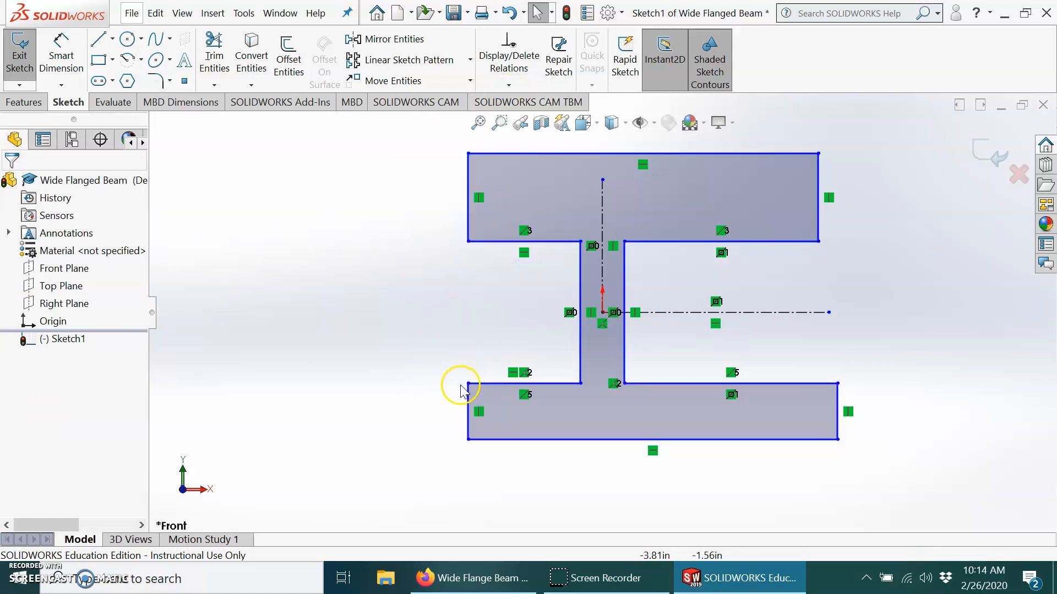
# Make the upper flange's left and right end edges symmetric about the vertical centerline
pyautogui.click(469, 219)
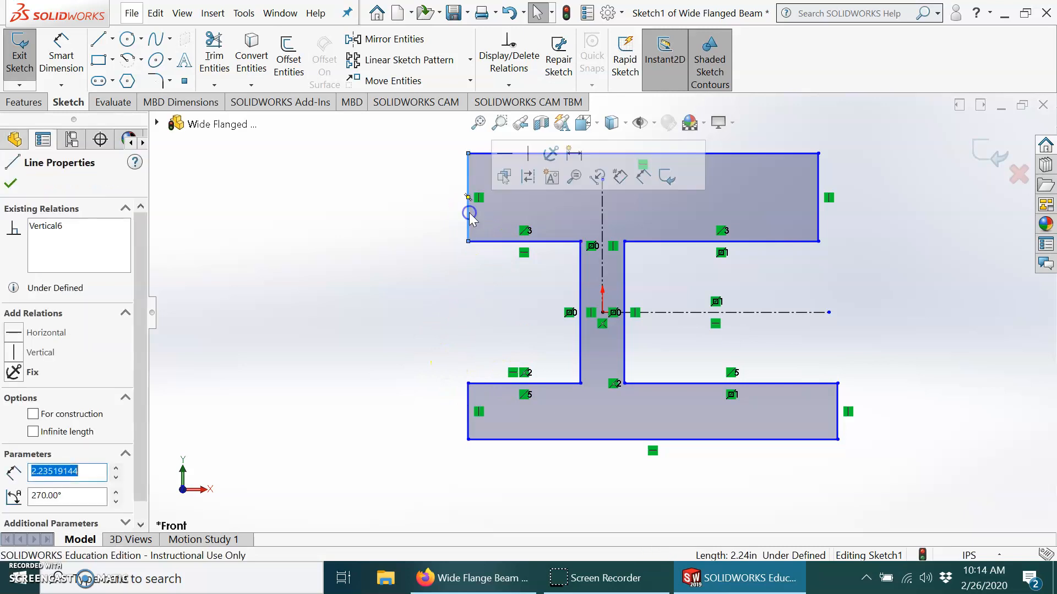
pyautogui.keyDown('ctrl'); pyautogui.click(819, 182); pyautogui.keyUp('ctrl')
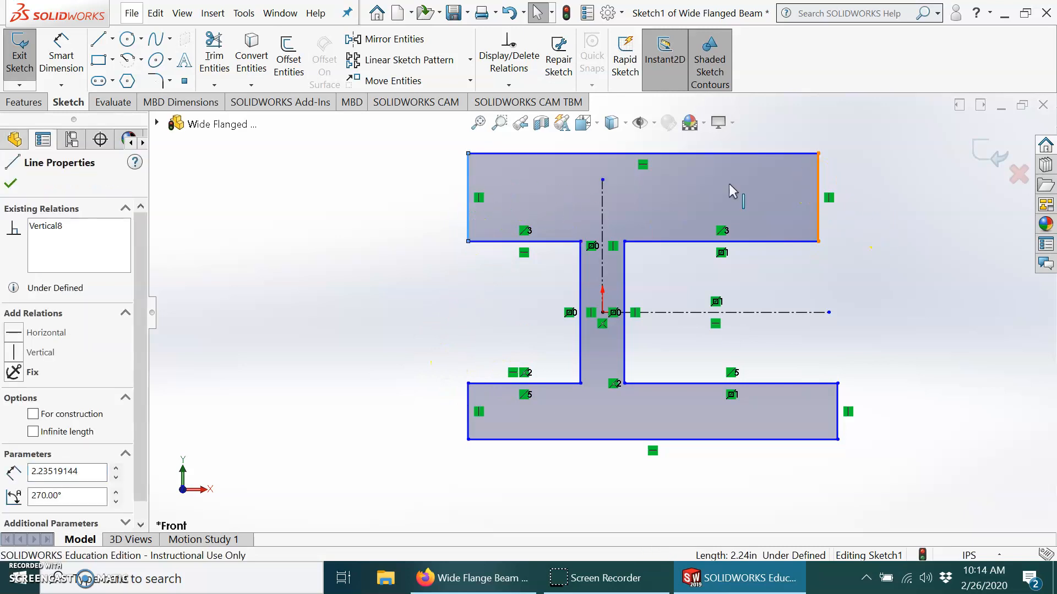
pyautogui.keyDown('ctrl'); pyautogui.click(593, 211); pyautogui.keyUp('ctrl')
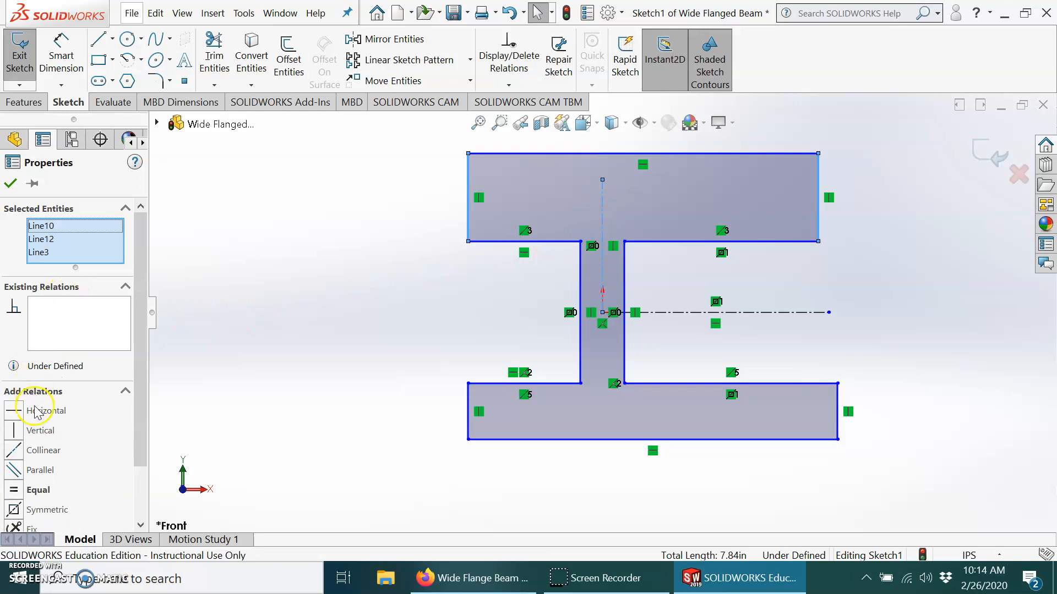
pyautogui.click(15, 509)
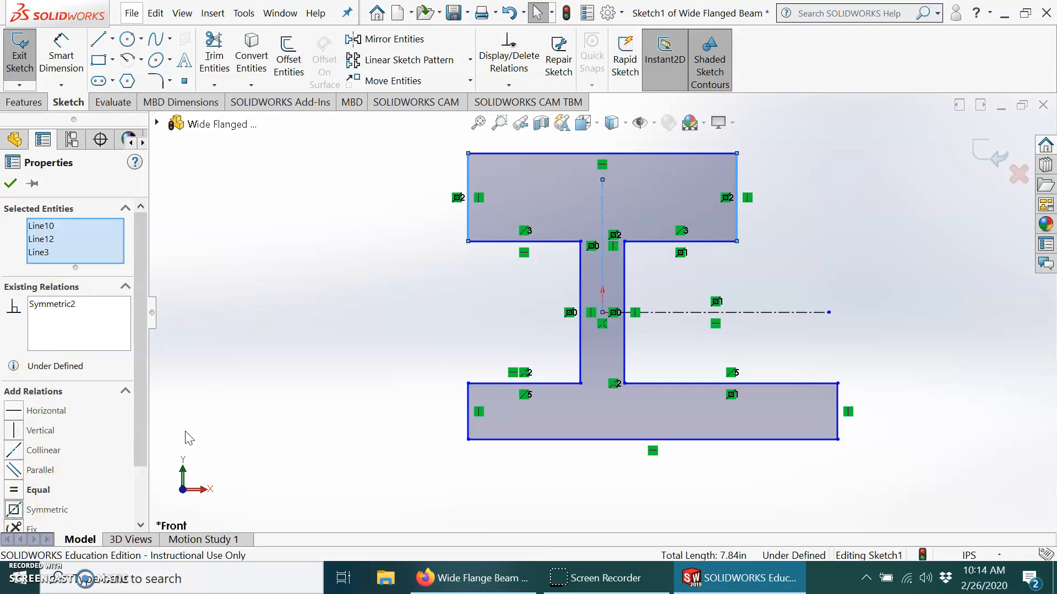
pyautogui.click(318, 347)
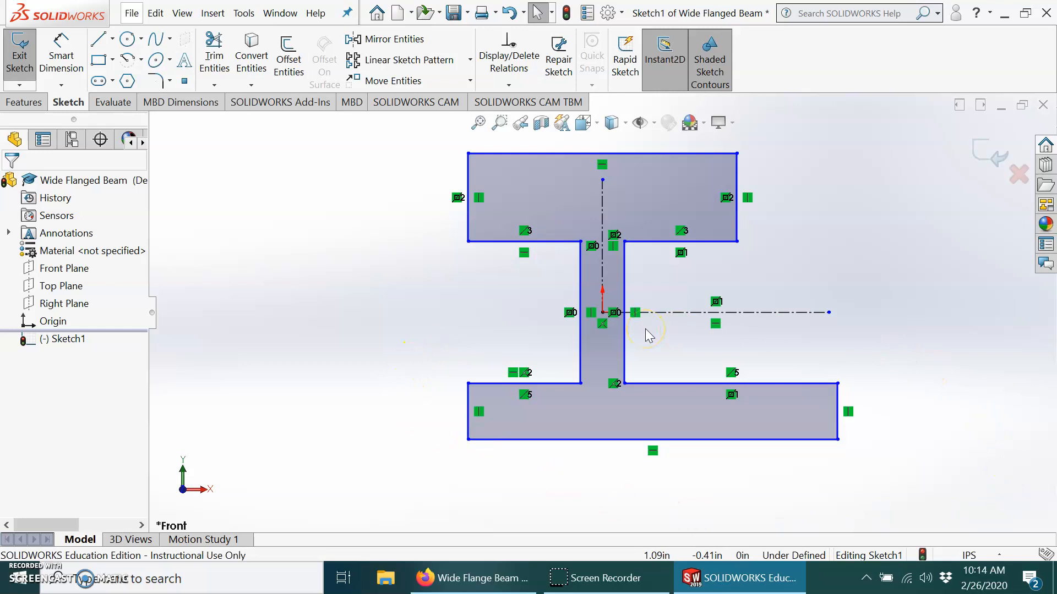
# Make the two flanges' left end edges collinear with each other, and likewise their right end edges
pyautogui.click(468, 222)
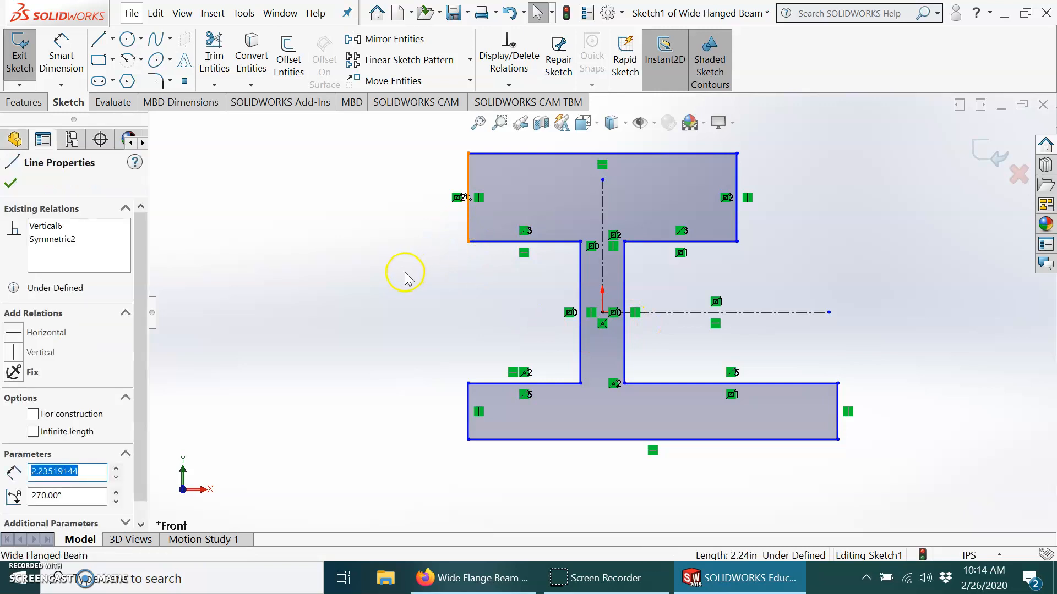
pyautogui.keyDown('ctrl'); pyautogui.click(468, 406); pyautogui.keyUp('ctrl')
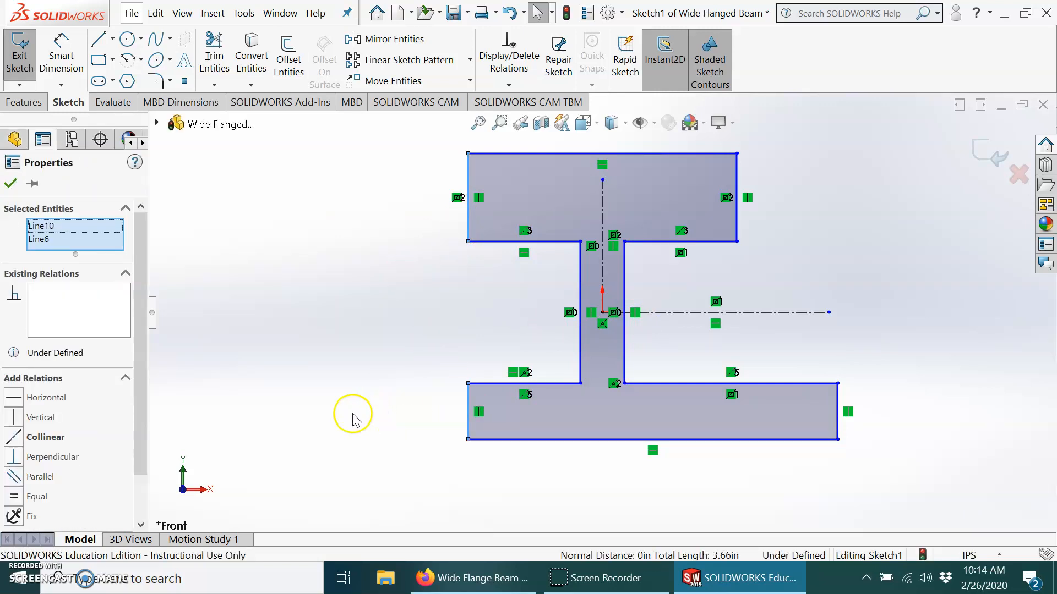
pyautogui.click(15, 439)
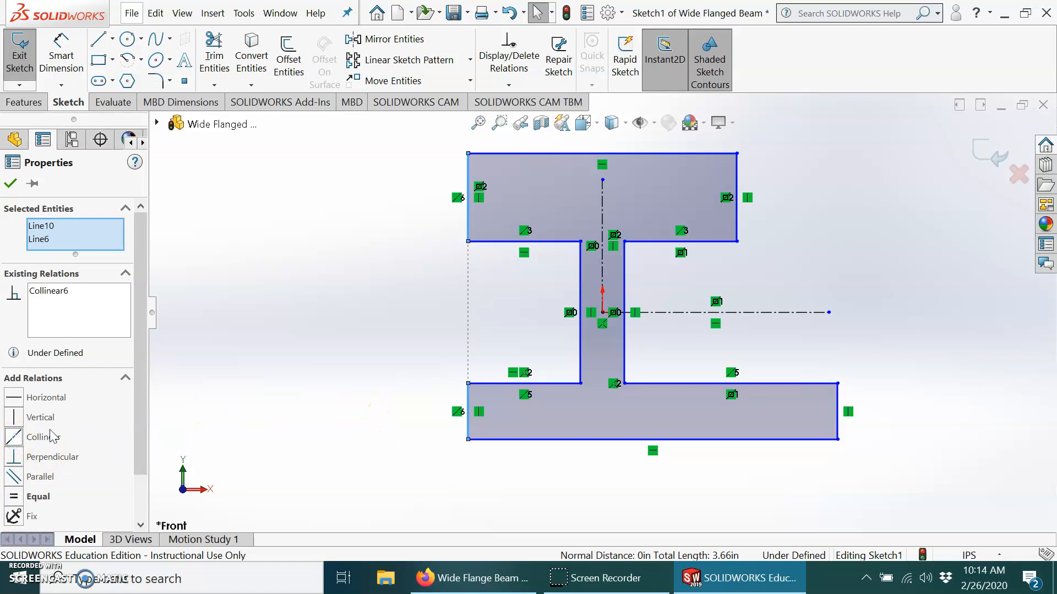
pyautogui.click(441, 295)
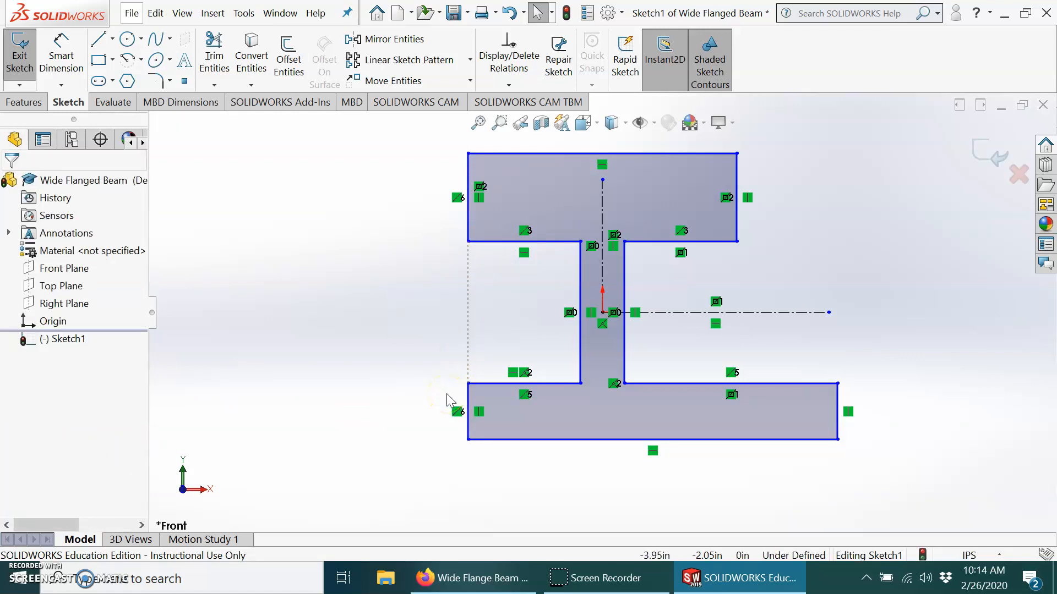
pyautogui.click(738, 182)
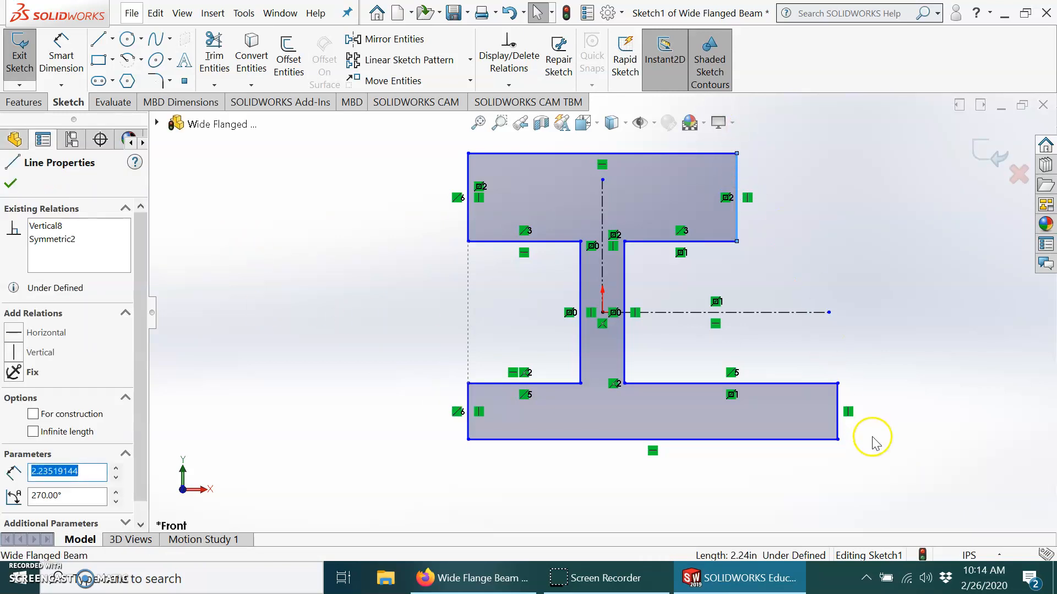
pyautogui.keyDown('ctrl'); pyautogui.click(838, 398); pyautogui.keyUp('ctrl')
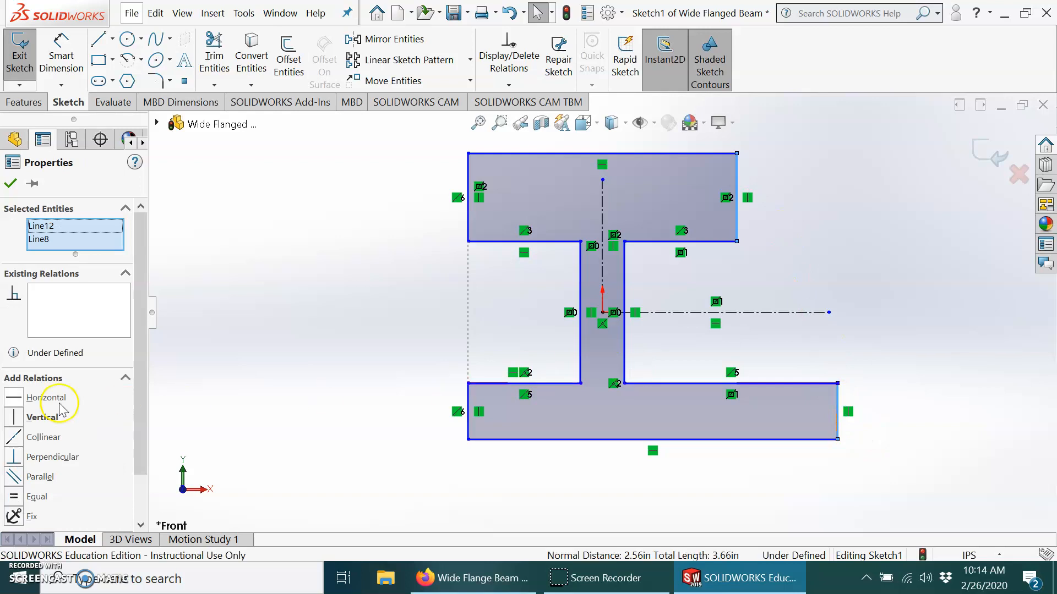
pyautogui.click(14, 437)
pyautogui.click(269, 313)
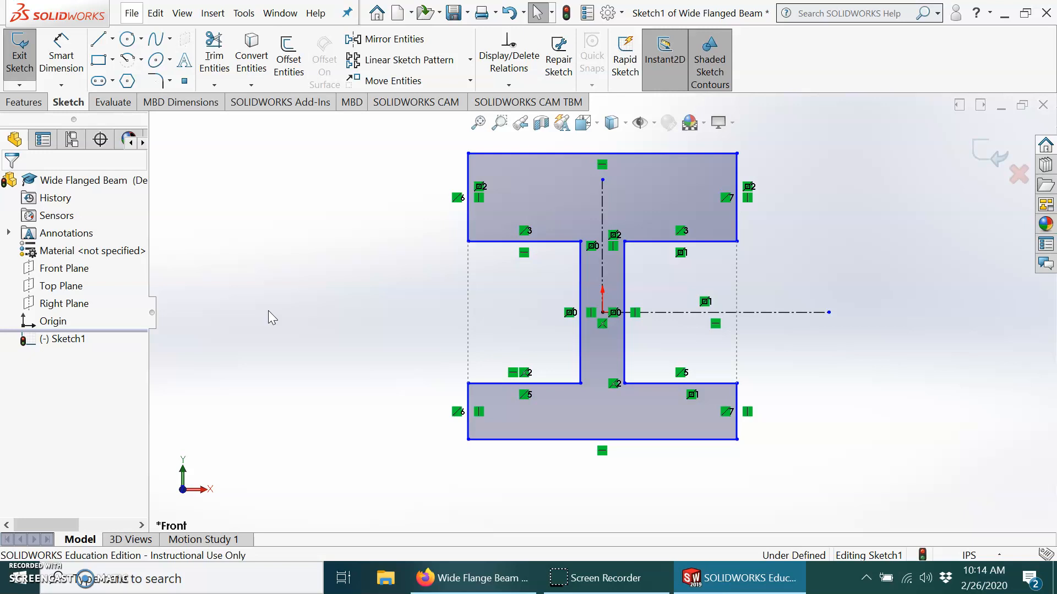
# Try to add an Equal relation between the right end edges of the two flanges
pyautogui.click(736, 402)
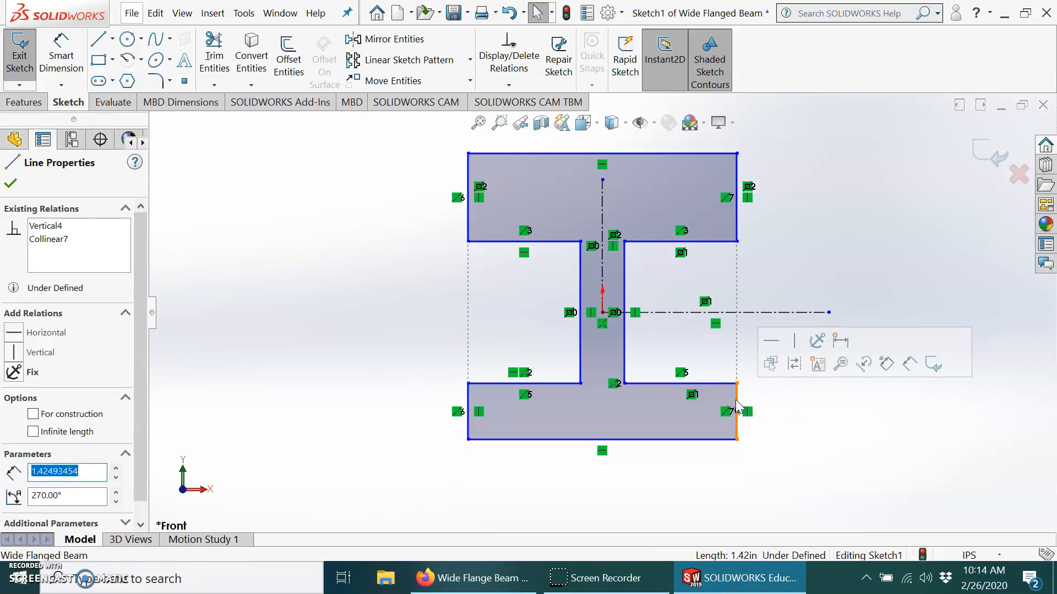
pyautogui.keyDown('ctrl'); pyautogui.click(737, 167); pyautogui.keyUp('ctrl')
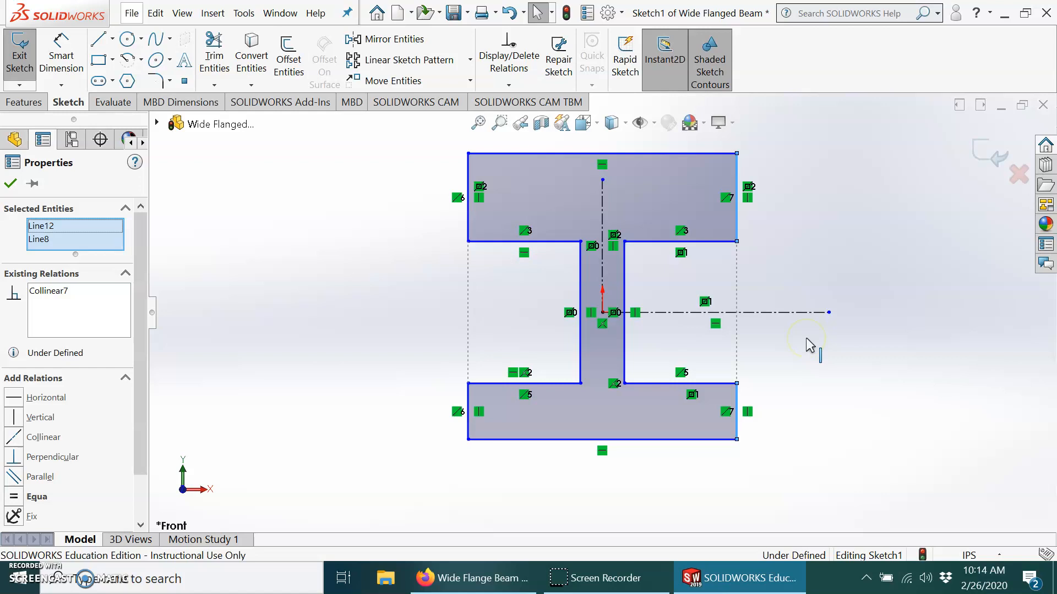
pyautogui.click(15, 496)
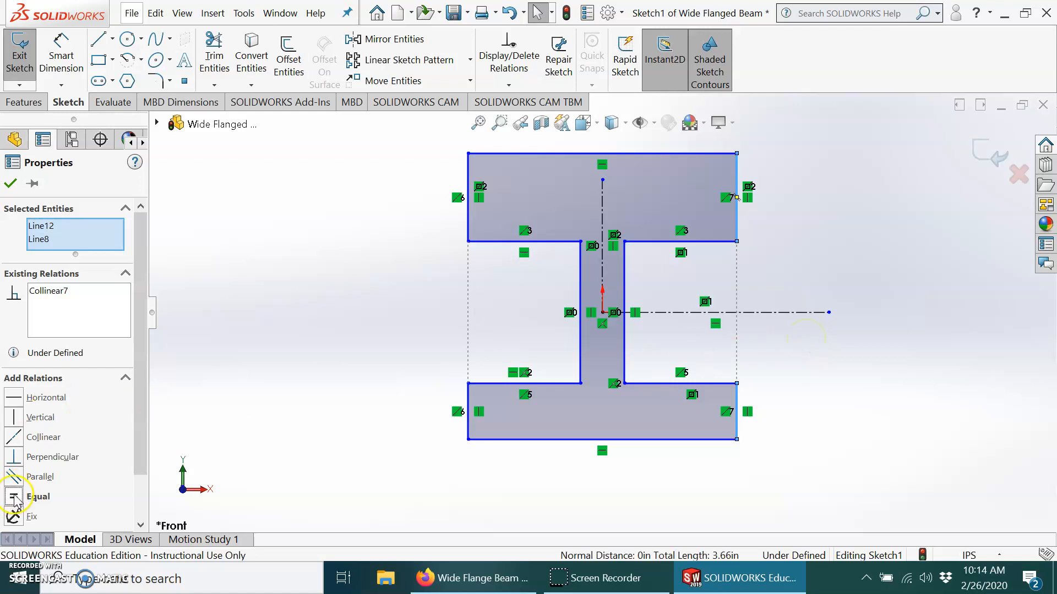
pyautogui.click(11, 184)
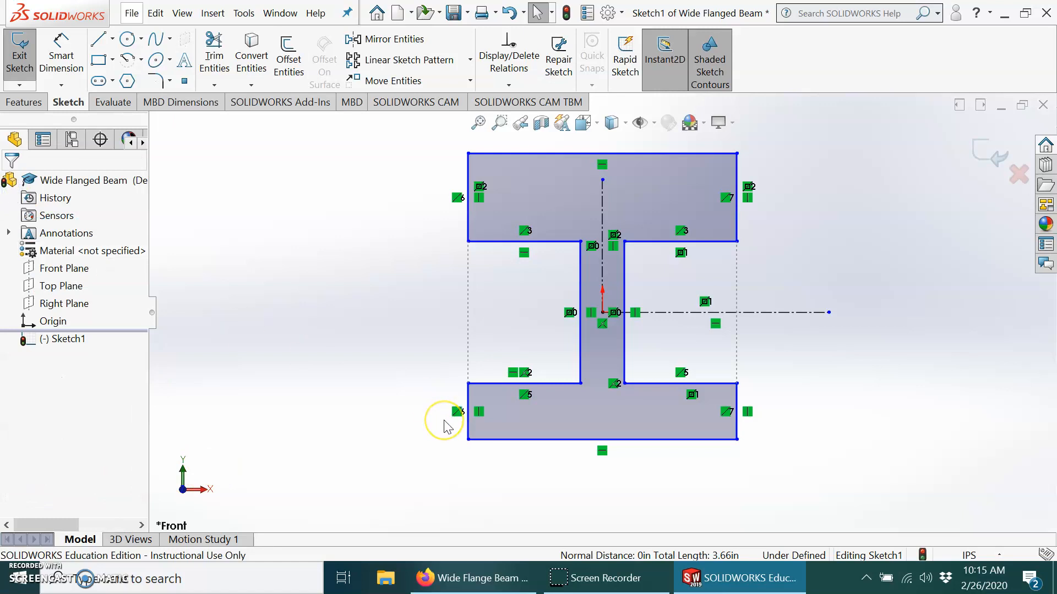
pyautogui.click(735, 226)
pyautogui.click(830, 253)
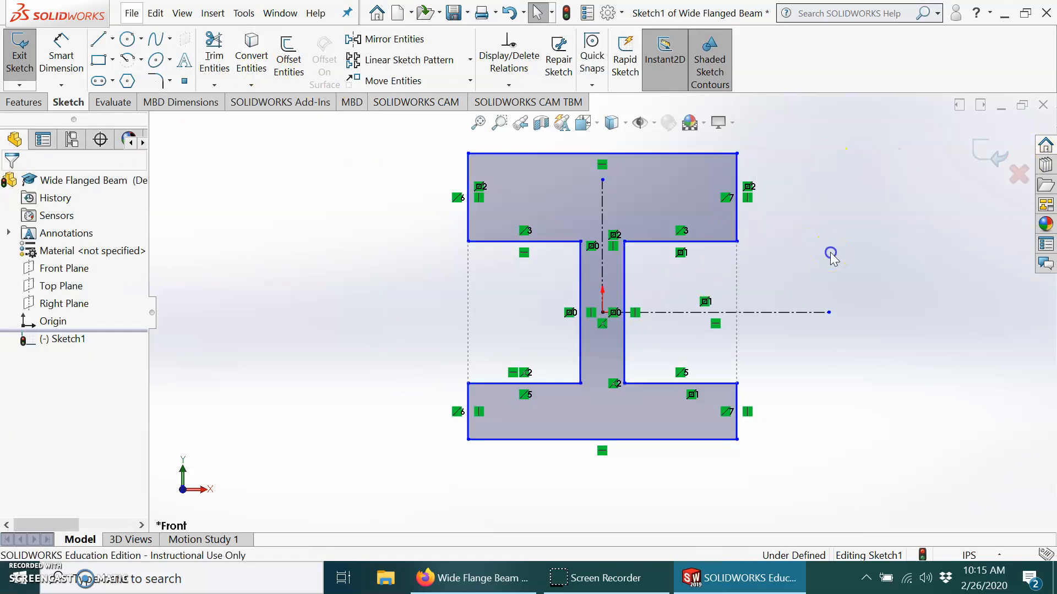
# Give both flanges the same thickness with an Equal relation between their right end edges
pyautogui.click(737, 227)
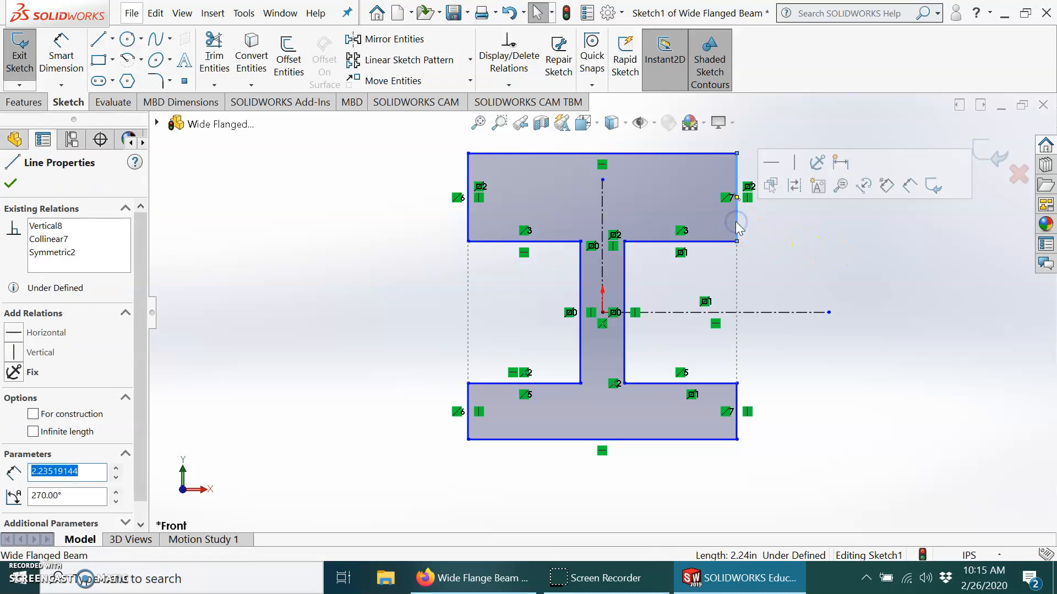
pyautogui.keyDown('ctrl'); pyautogui.click(737, 404); pyautogui.keyUp('ctrl')
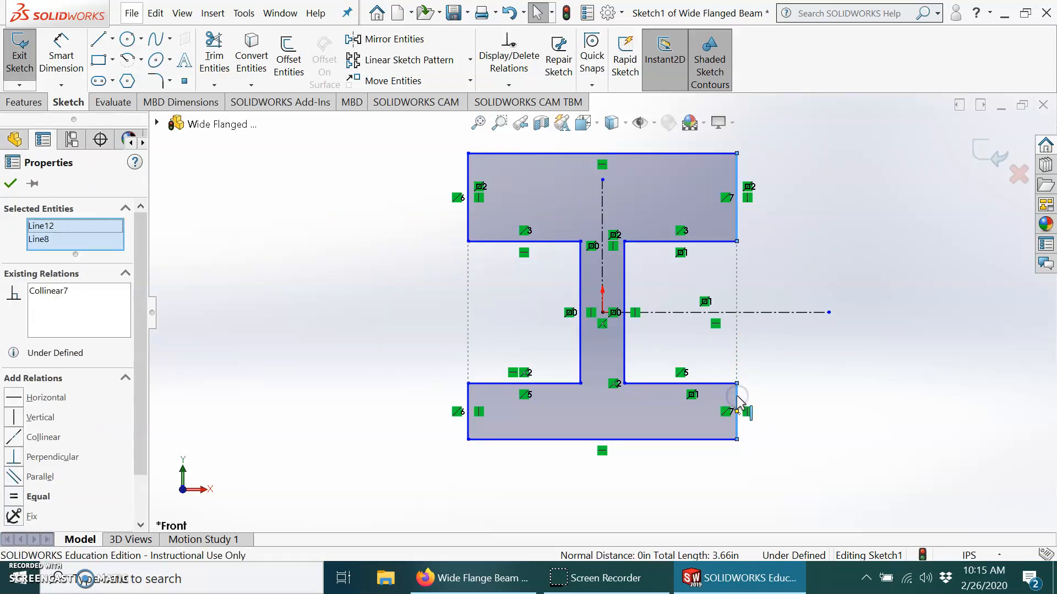
pyautogui.click(14, 497)
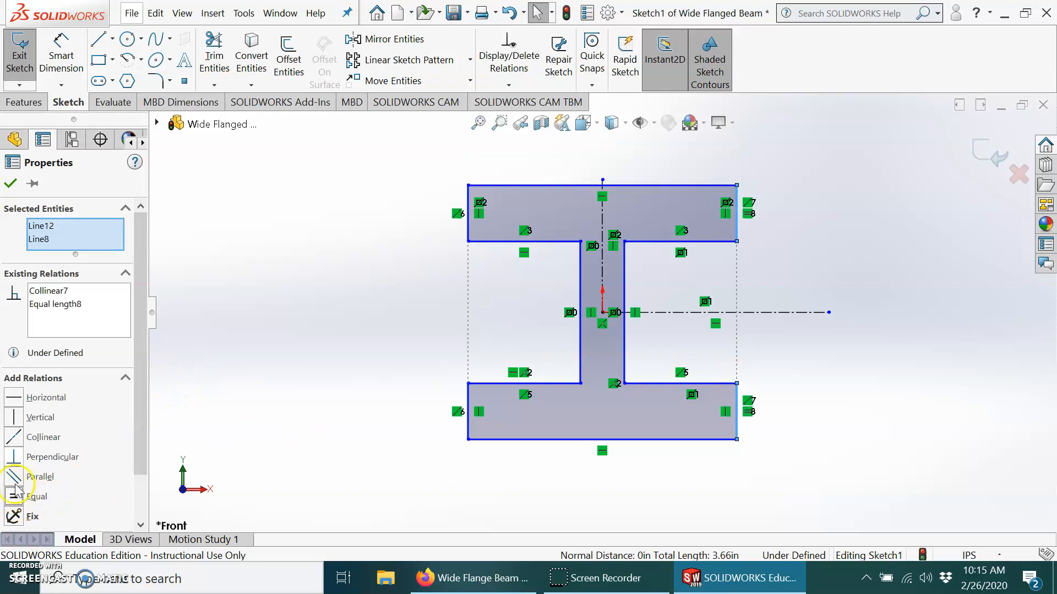
# Dimension the overall beam height between the upper flange's top edge and the lower flange's bottom edge as 8 in
pyautogui.click(8, 184)
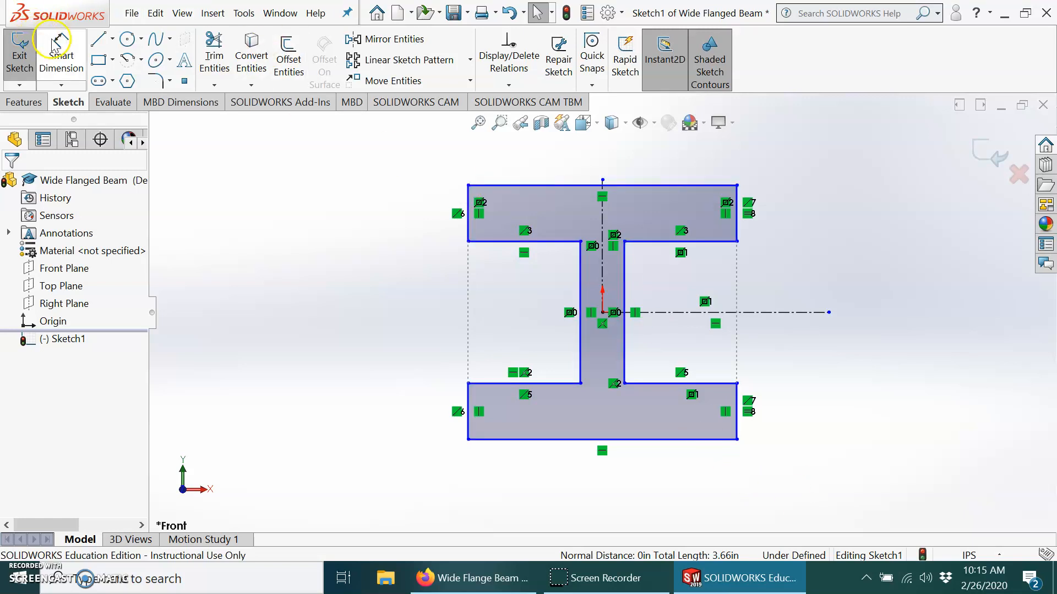
pyautogui.click(62, 55)
pyautogui.click(709, 185)
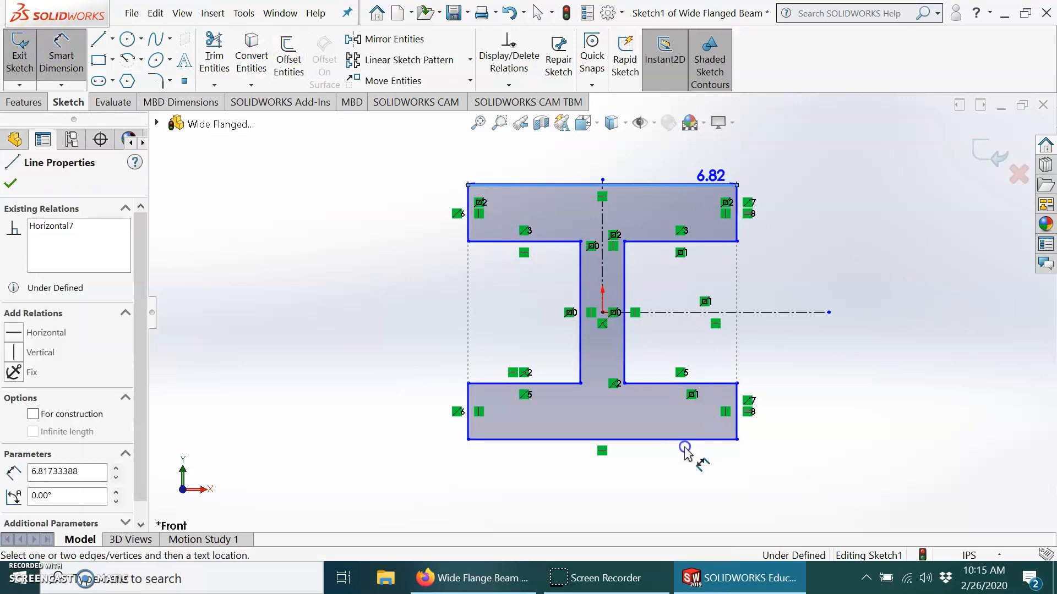
pyautogui.click(686, 441)
pyautogui.click(920, 342)
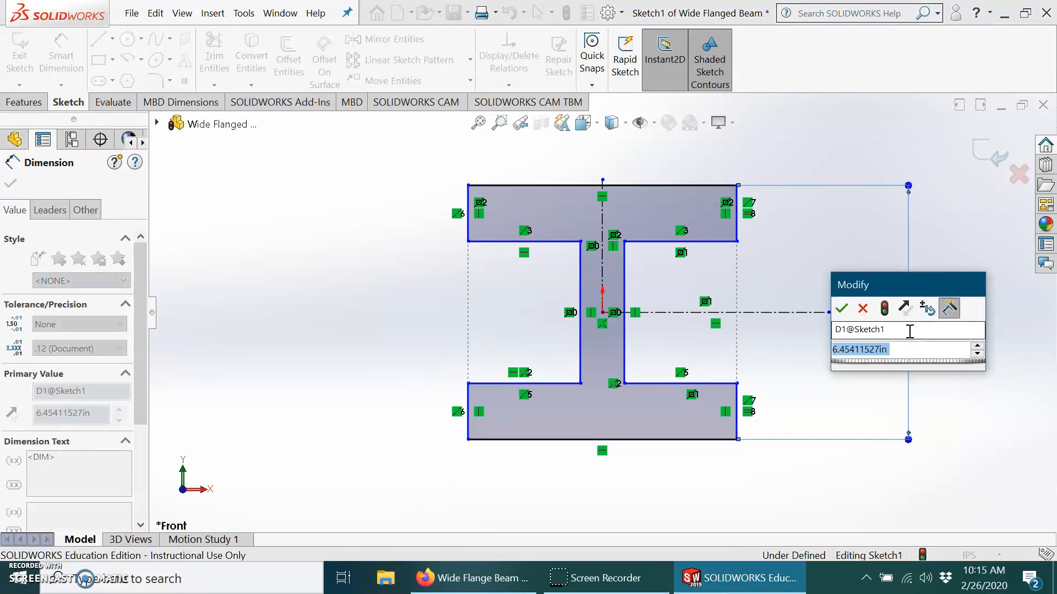
pyautogui.write('8')
pyautogui.click(841, 308)
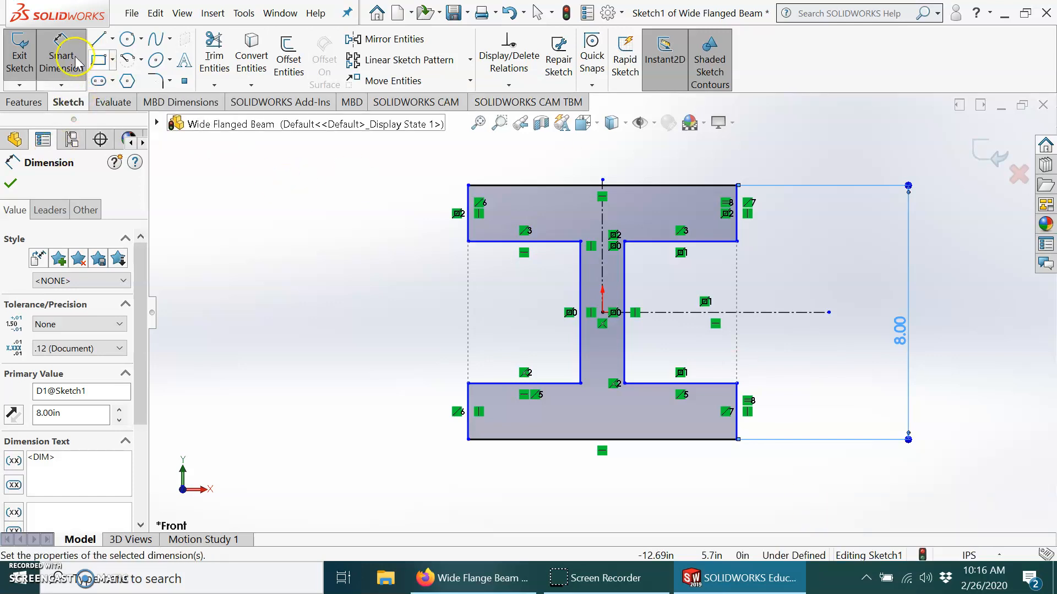
# Dimension the flange width between the lower flange's two end edges as 7.995 in
pyautogui.click(737, 424)
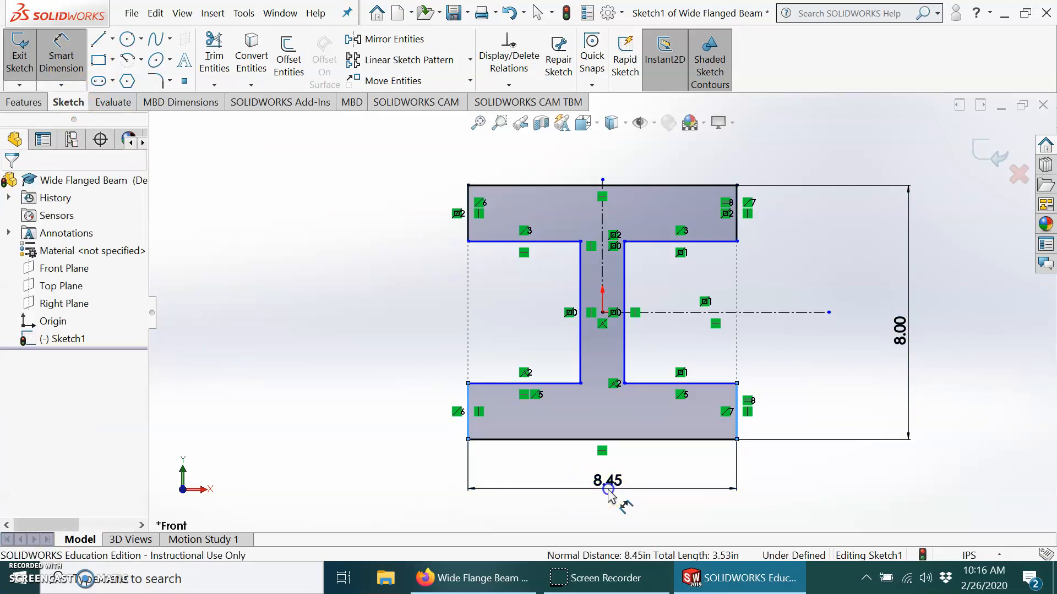
pyautogui.click(608, 496)
pyautogui.write('7.995')
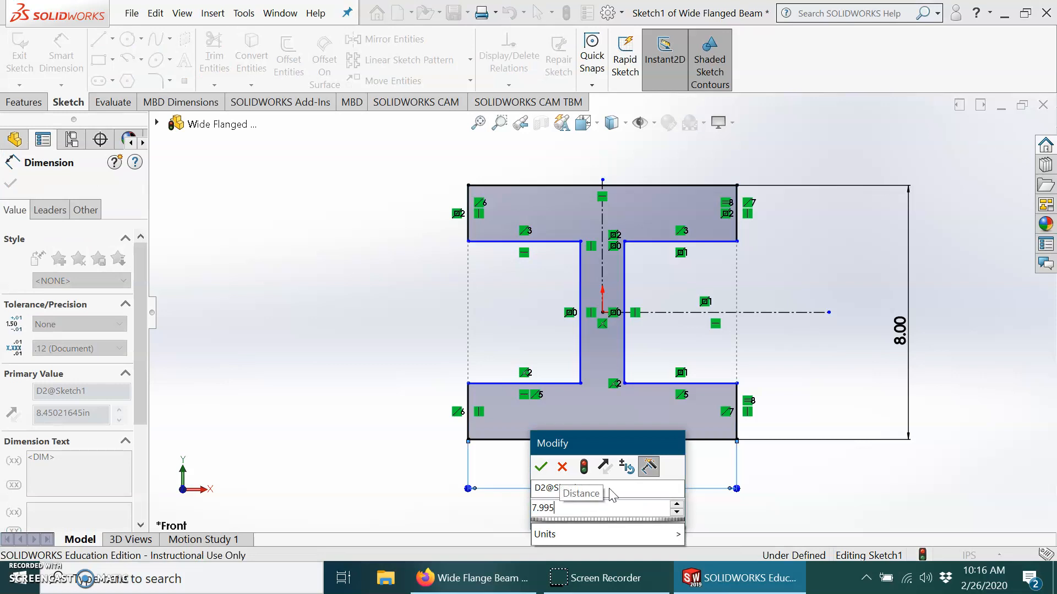
pyautogui.click(542, 467)
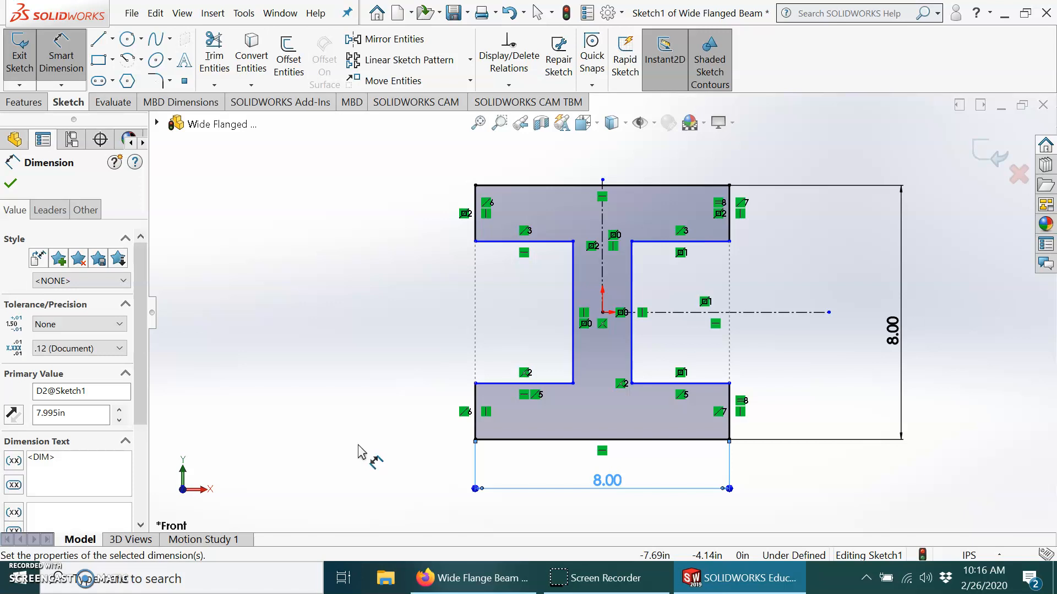
# Dimension the upper flange's thickness between its top and underside edges as 0.435 in
pyautogui.click(696, 187)
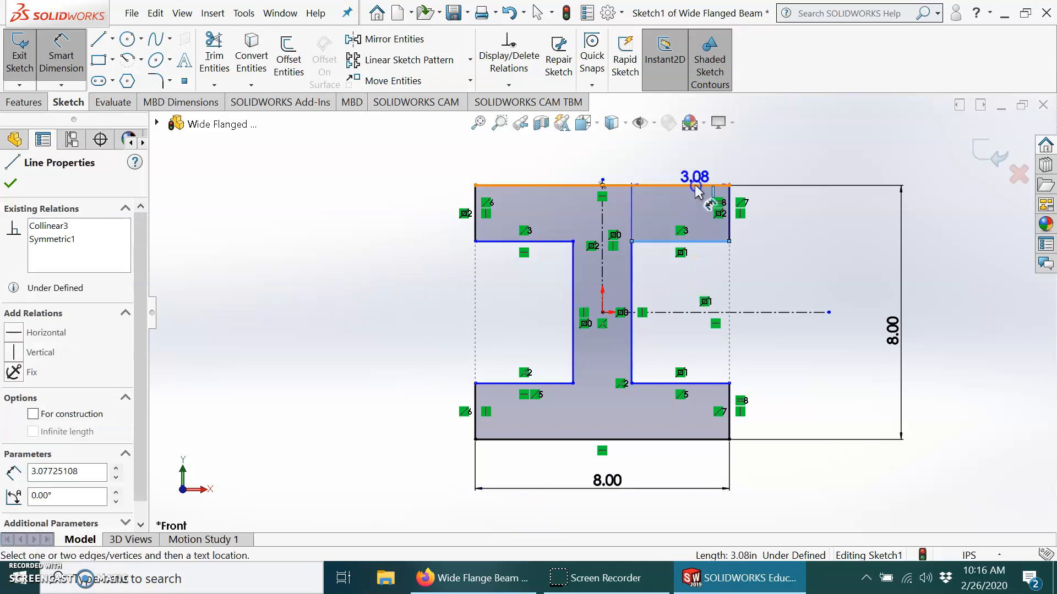
pyautogui.click(695, 241)
pyautogui.click(808, 219)
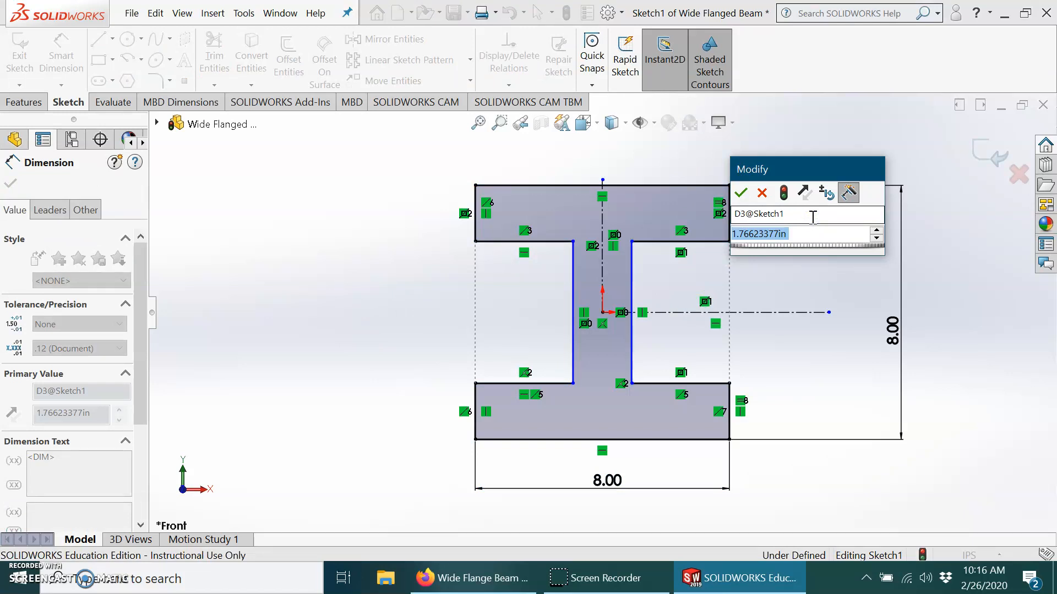
pyautogui.write('.435')
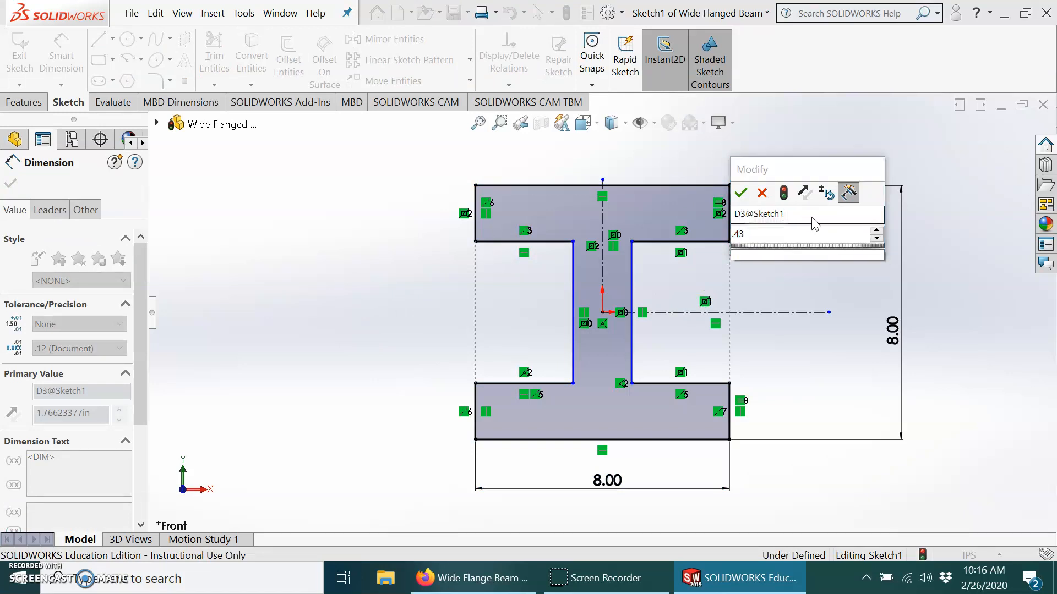
pyautogui.click(741, 193)
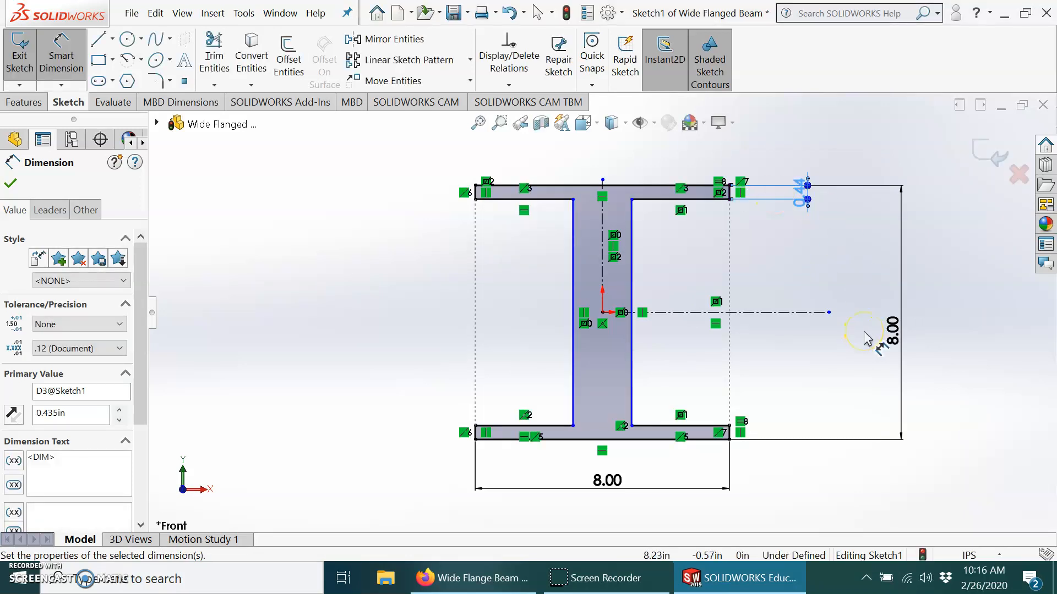
# Dimension the web thickness between its two vertical edges as 0.285 in
pyautogui.click(573, 373)
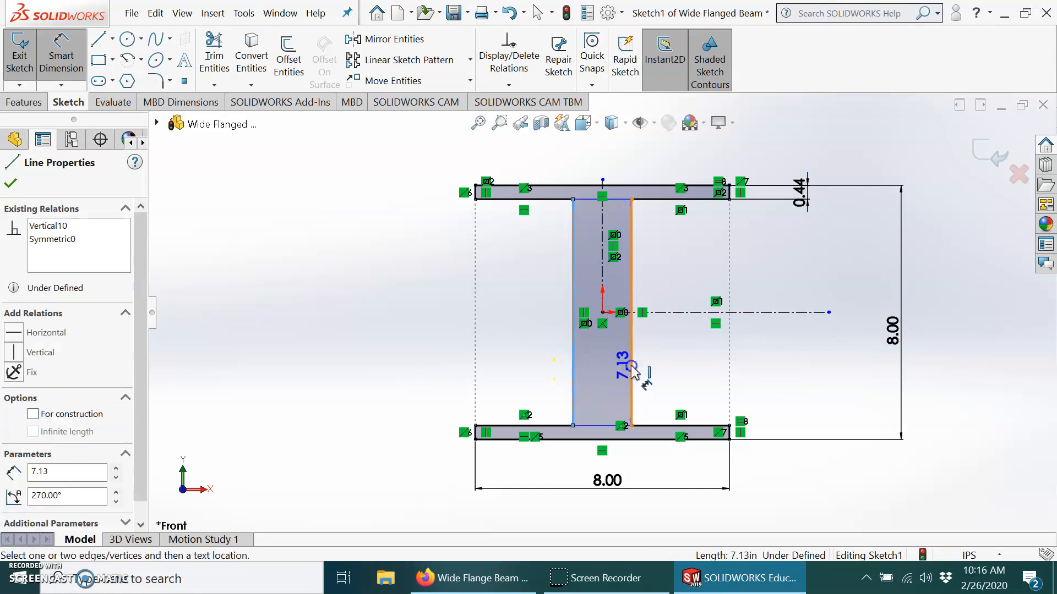
pyautogui.click(632, 374)
pyautogui.click(517, 369)
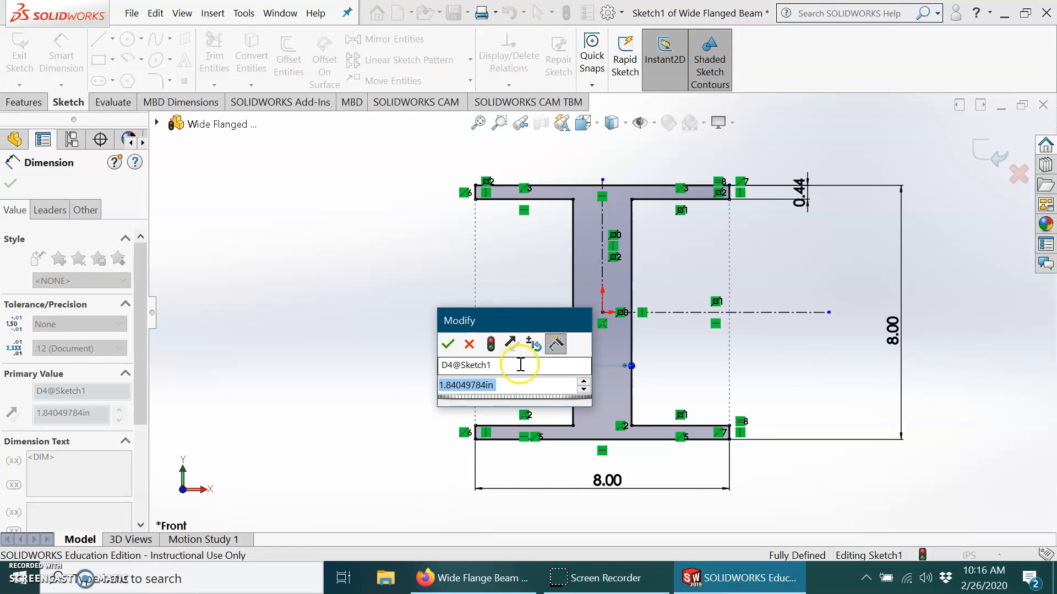
pyautogui.write('.285')
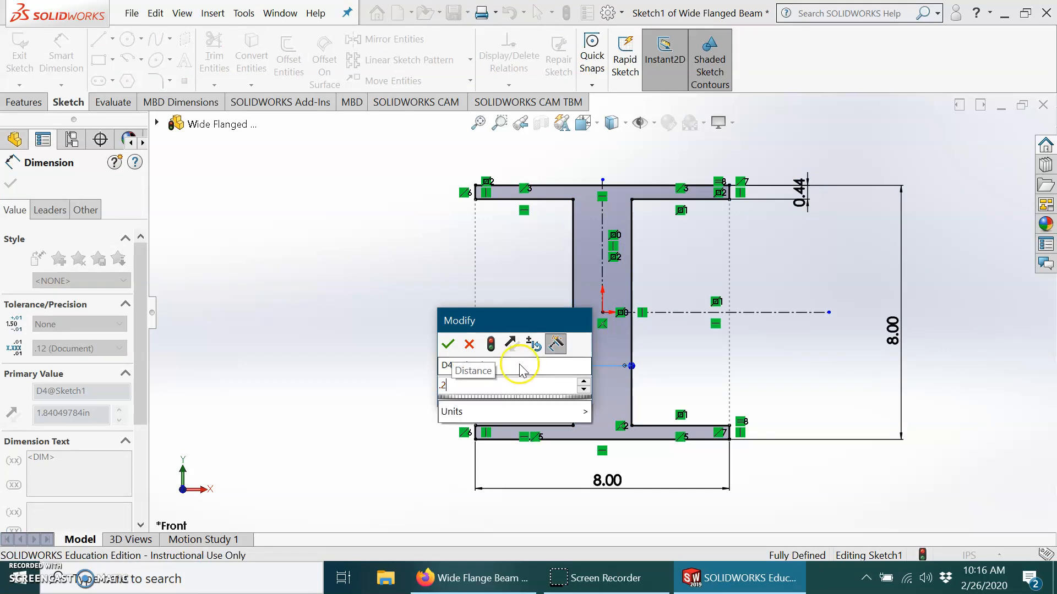
pyautogui.click(448, 344)
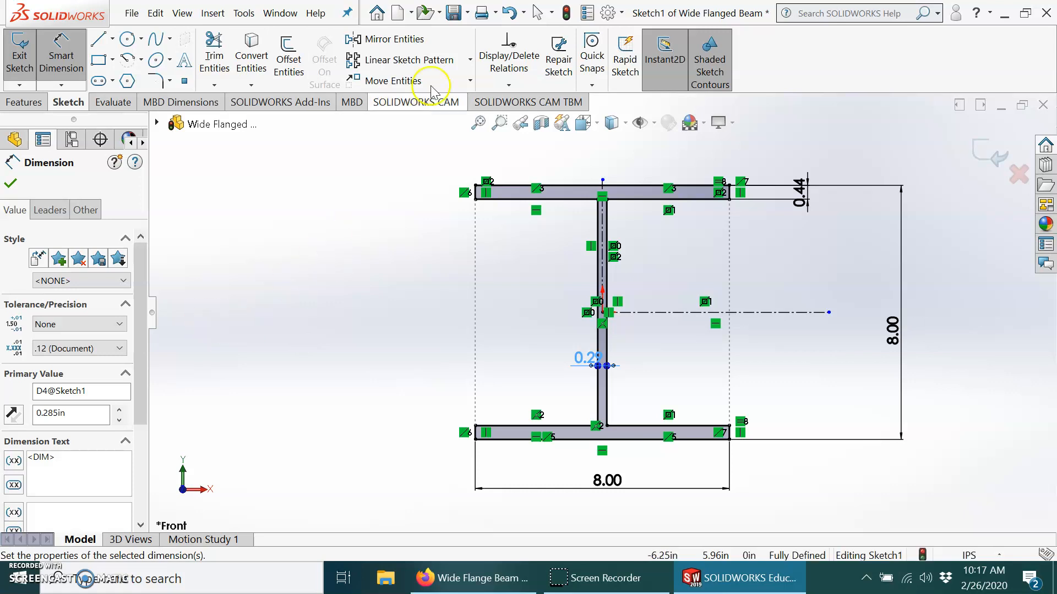
# Finish the cross-section sketch and extrude it 12 in as a boss with the Mid Plane end condition
pyautogui.click(1001, 152)
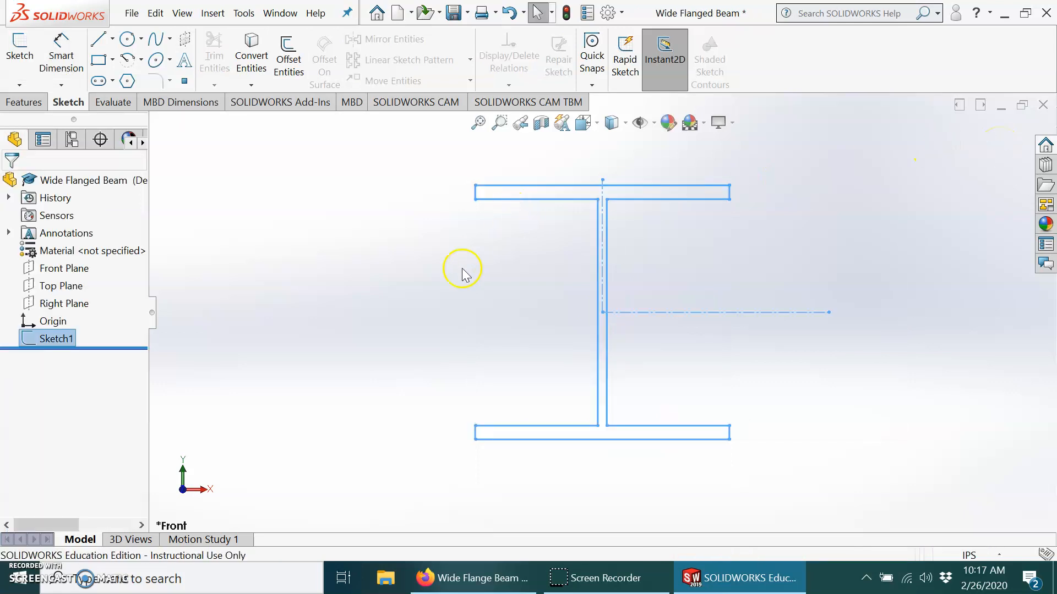
pyautogui.click(38, 103)
pyautogui.click(42, 59)
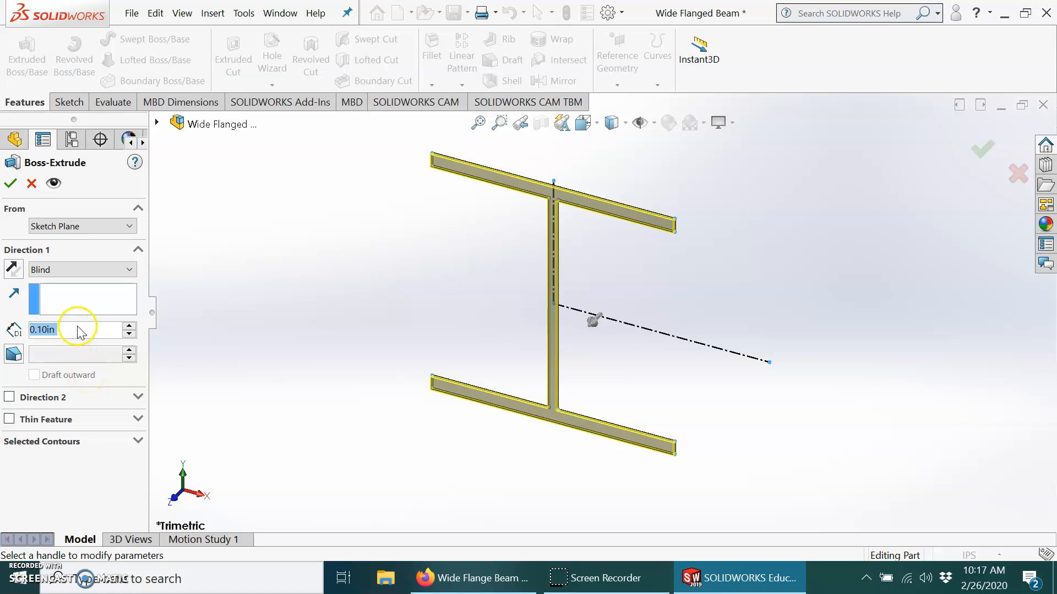
pyautogui.write('12')
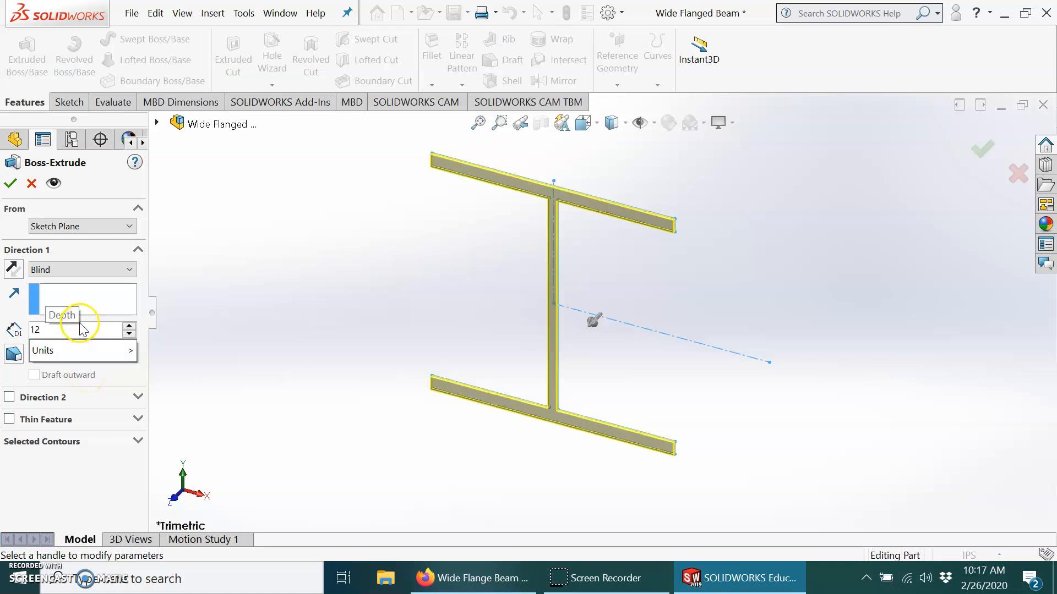
pyautogui.click(95, 302)
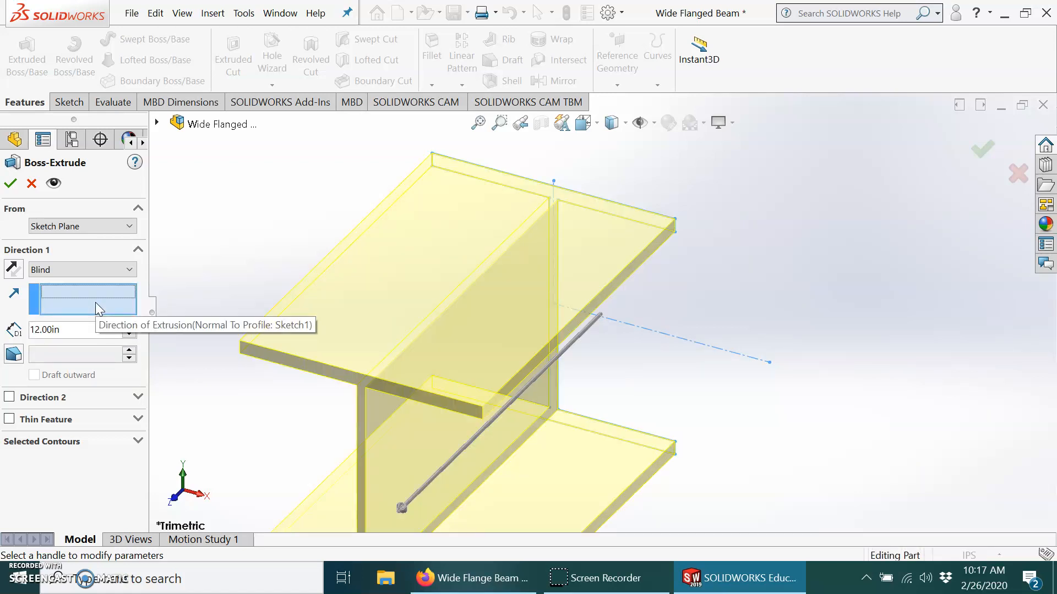
pyautogui.click(68, 270)
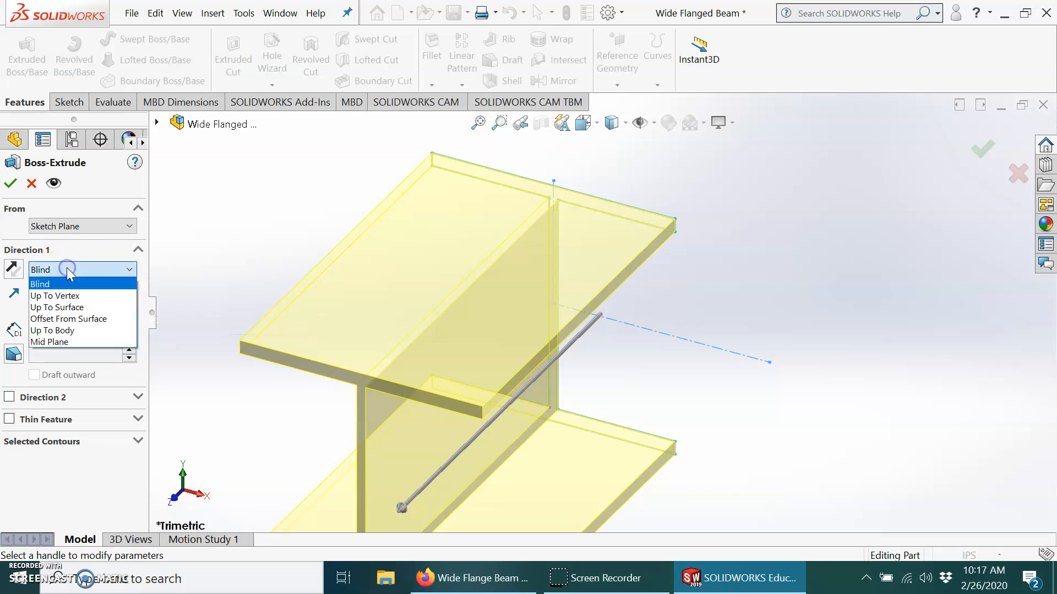
pyautogui.click(66, 341)
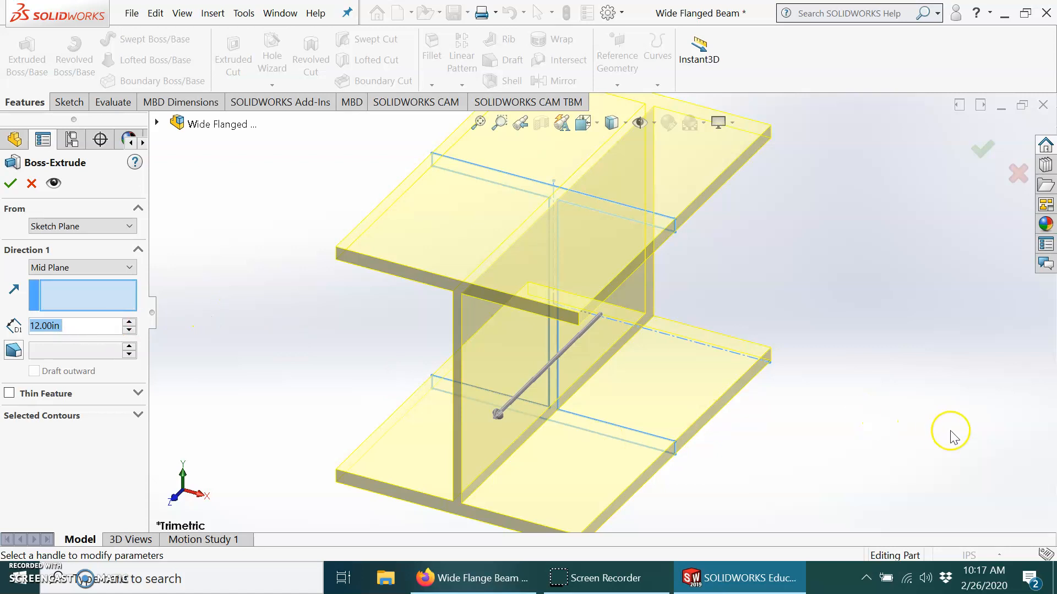
pyautogui.moveTo(882, 402); pyautogui.dragTo(839, 366, button='middle')
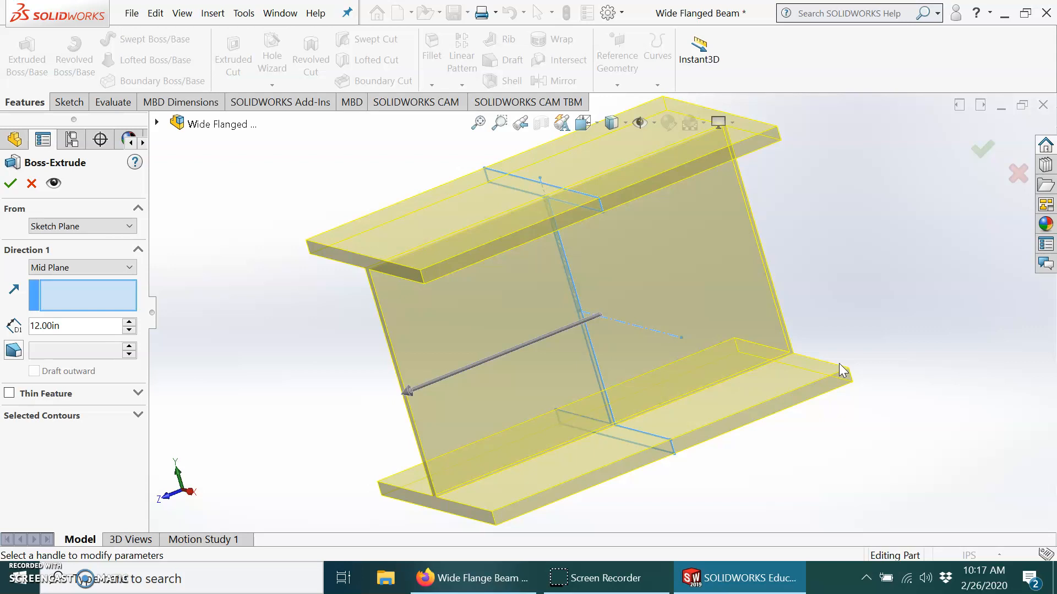
pyautogui.click(11, 184)
pyautogui.moveTo(632, 347); pyautogui.dragTo(670, 326, button='middle')
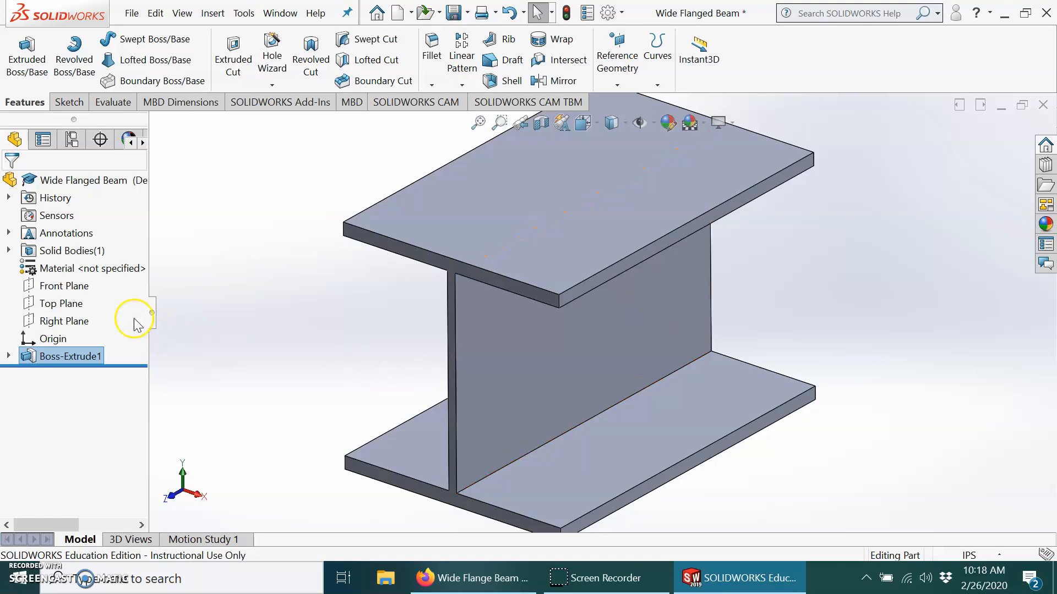
# Assign ASTM A36 Steel from the Steel material library to the beam part
pyautogui.click(86, 270)
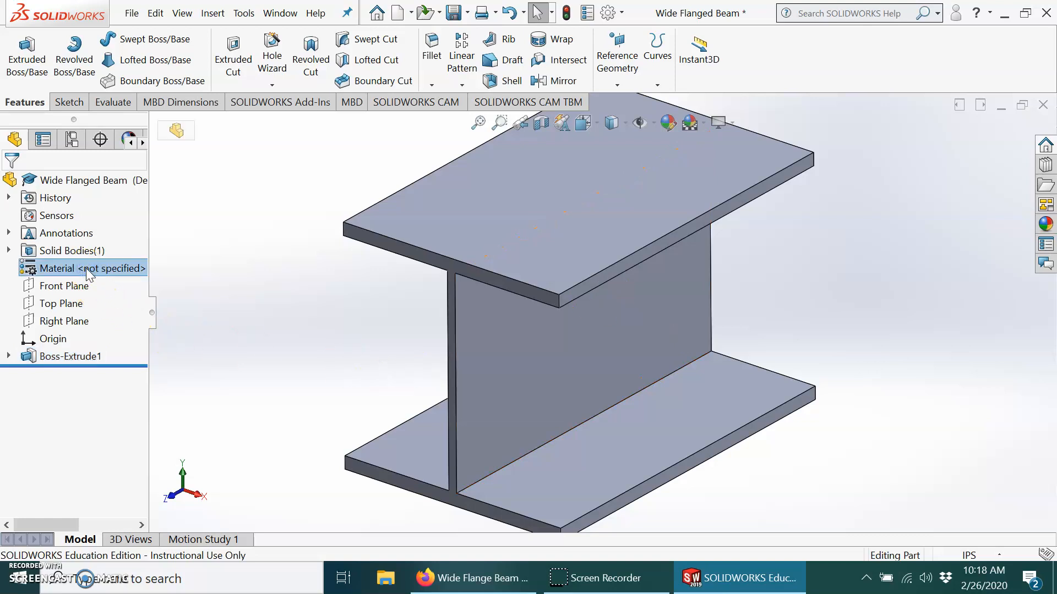
pyautogui.rightClick(86, 269)
pyautogui.click(149, 212)
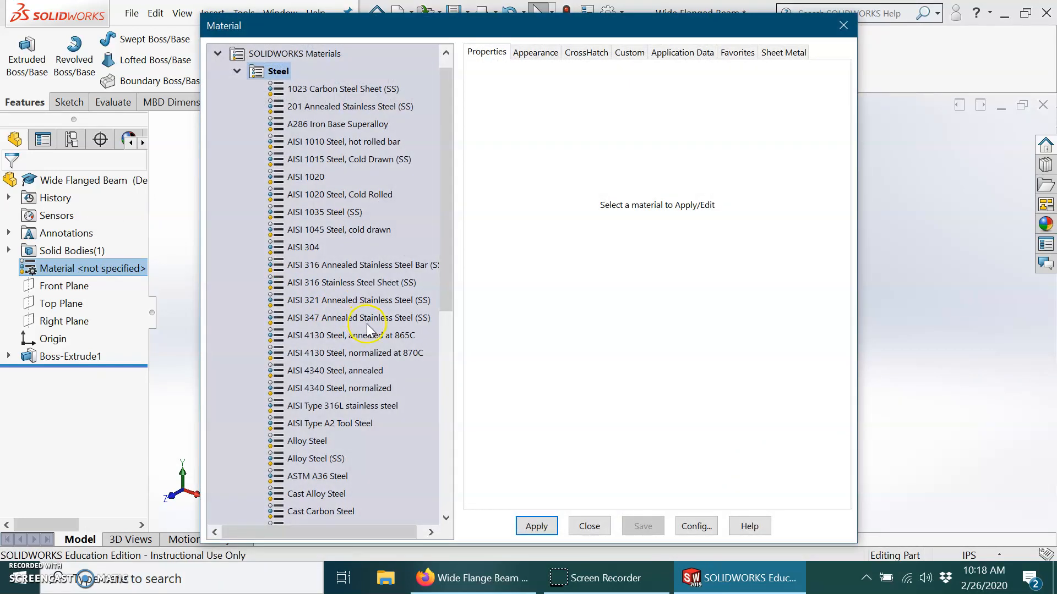
pyautogui.scroll(-1, 367, 328)
pyautogui.click(339, 424)
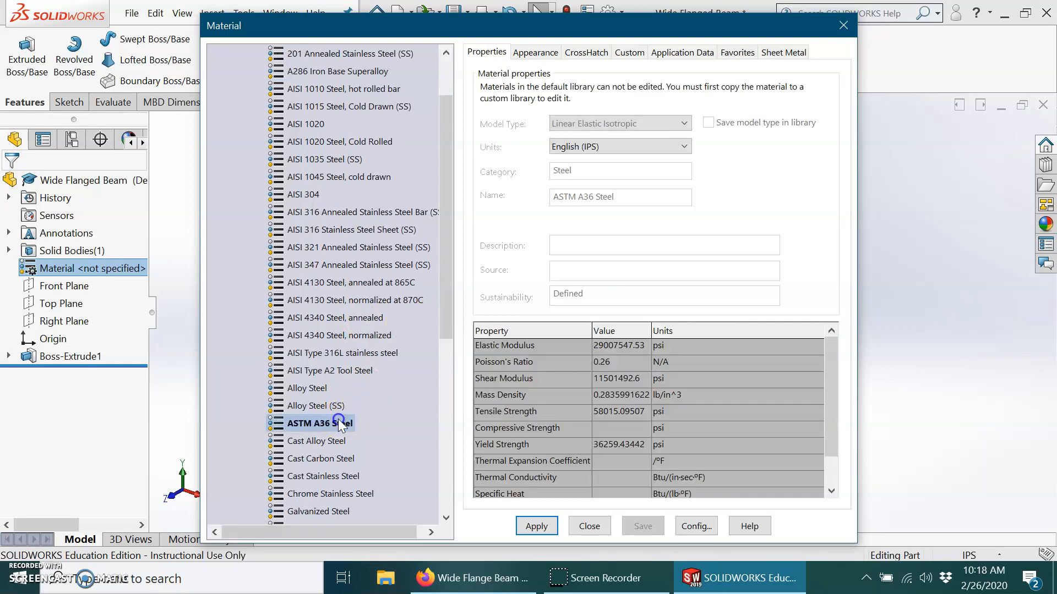
pyautogui.click(540, 527)
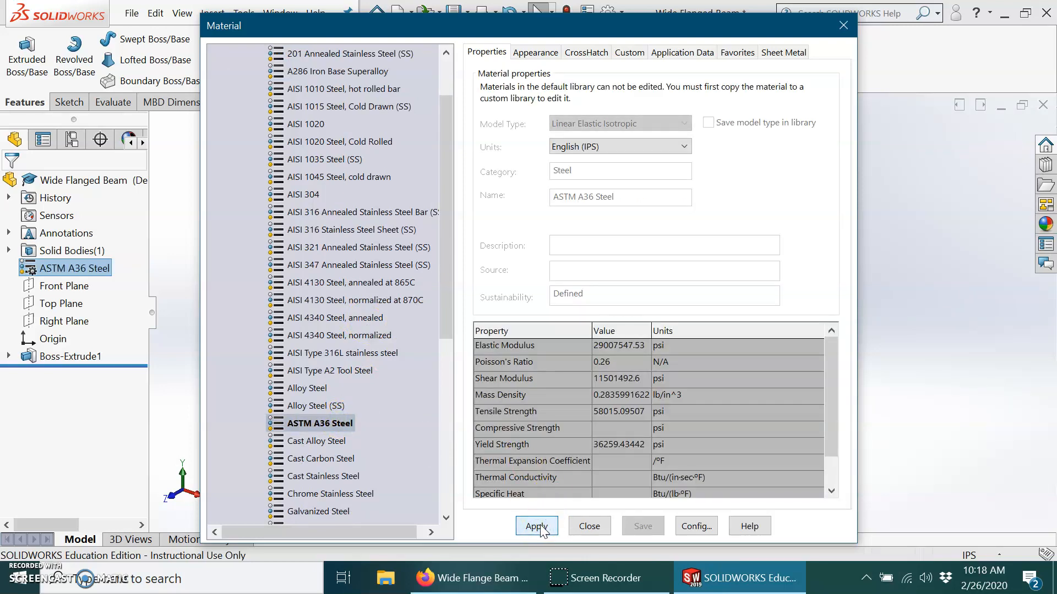
pyautogui.click(844, 25)
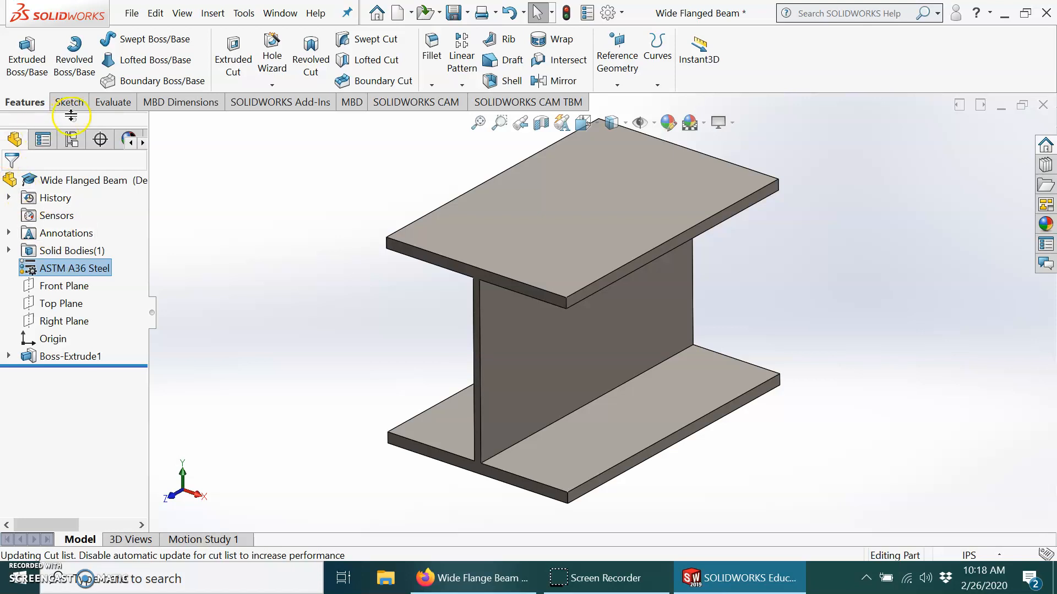
# Check the beam's mass properties, including its mass, volume and center of mass
pyautogui.click(107, 104)
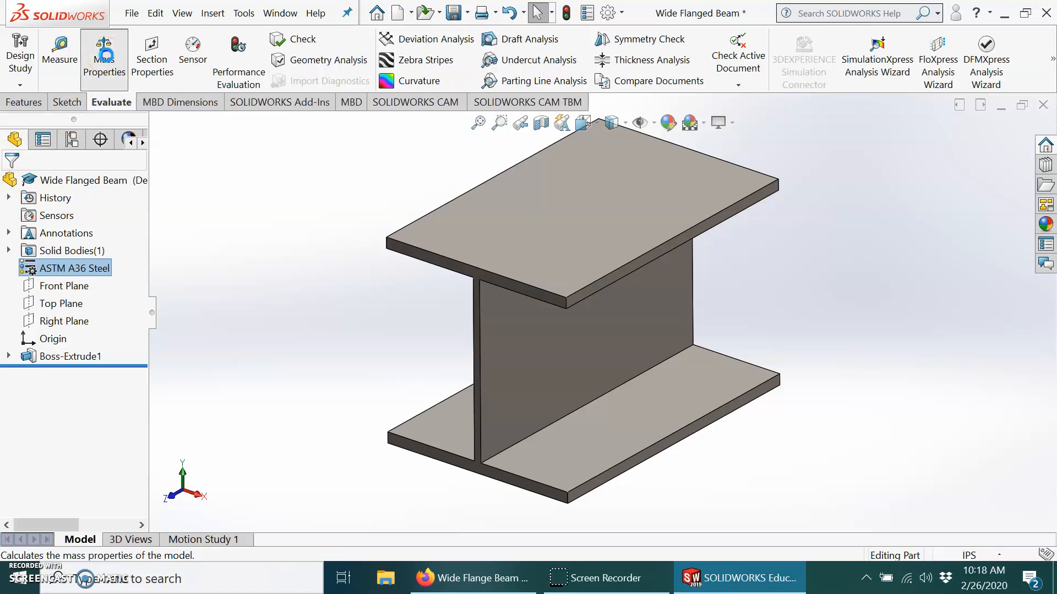
pyautogui.click(104, 57)
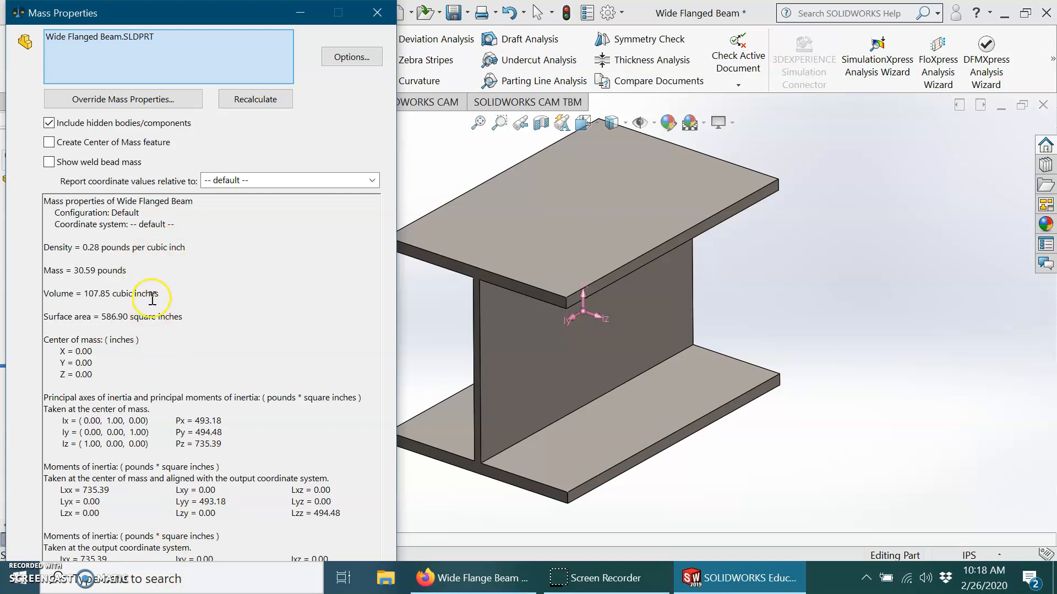
pyautogui.click(377, 12)
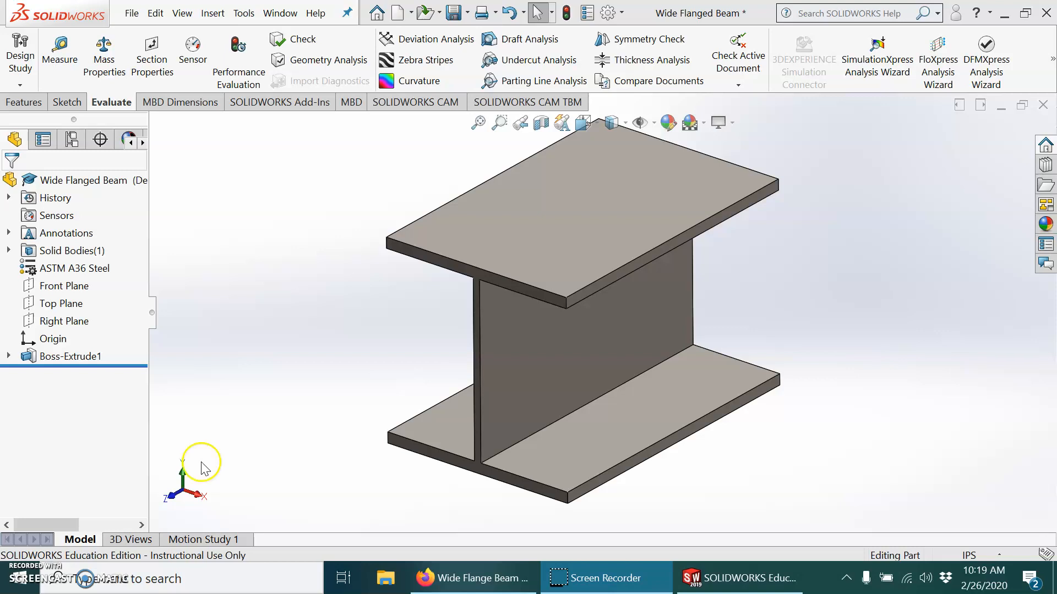
# Review the appearance applied to the beam, along with its decals and its scene, lights and camera settings
pyautogui.click(142, 142)
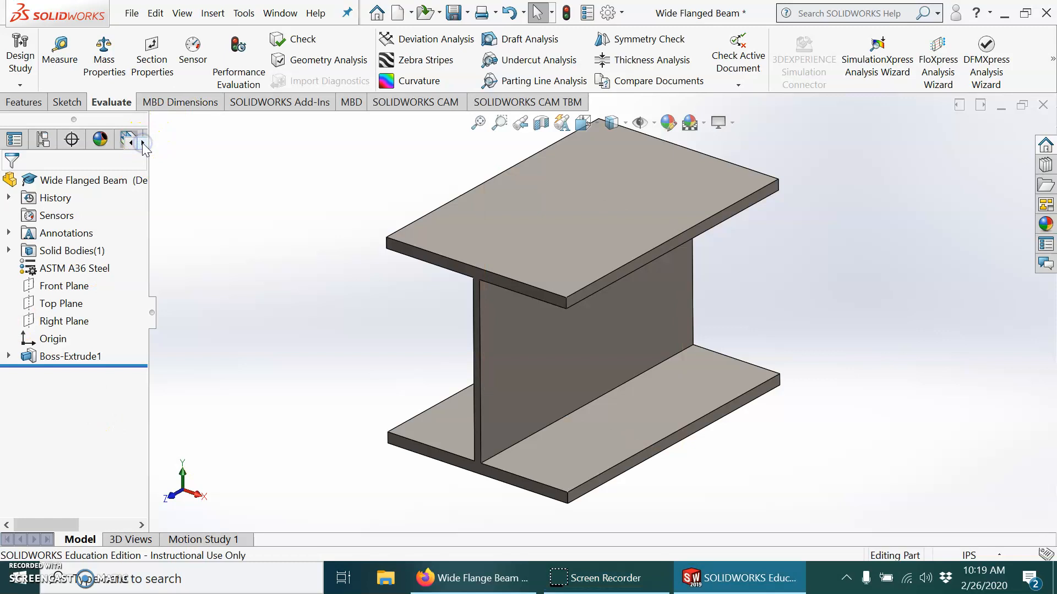
pyautogui.click(102, 142)
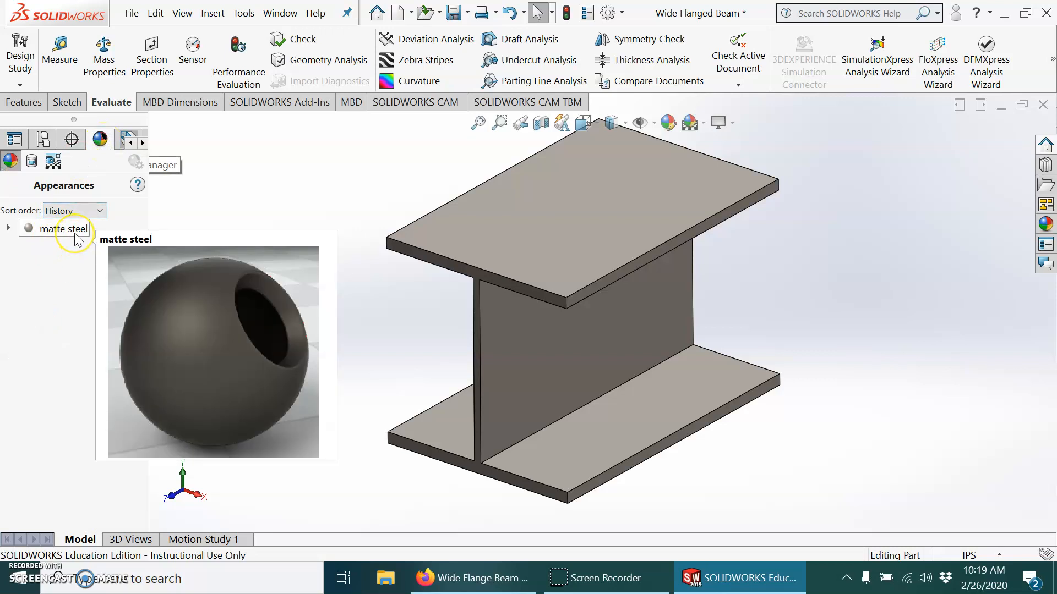
pyautogui.click(76, 234)
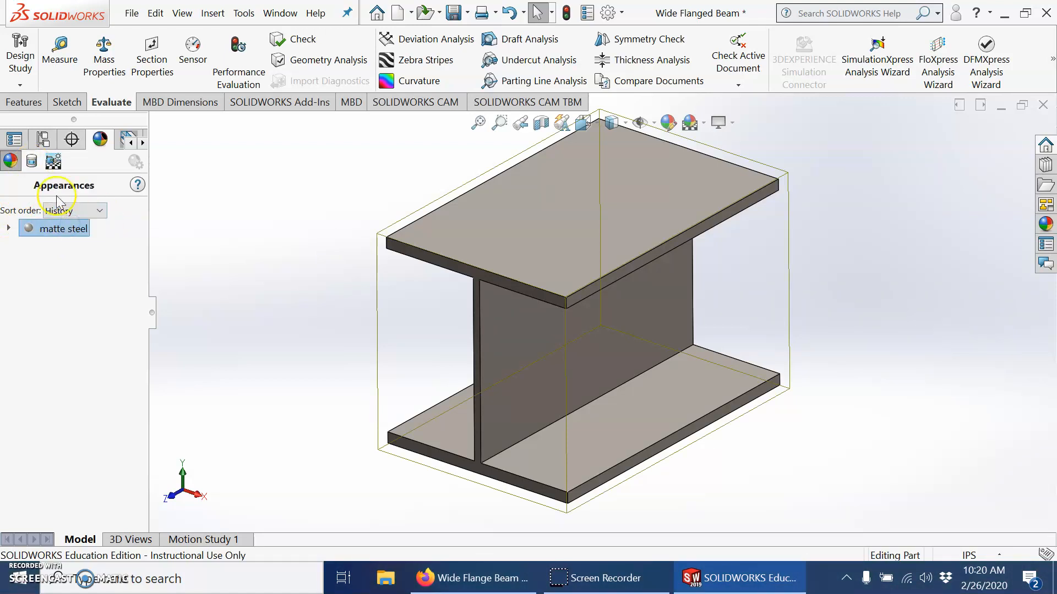
pyautogui.click(53, 161)
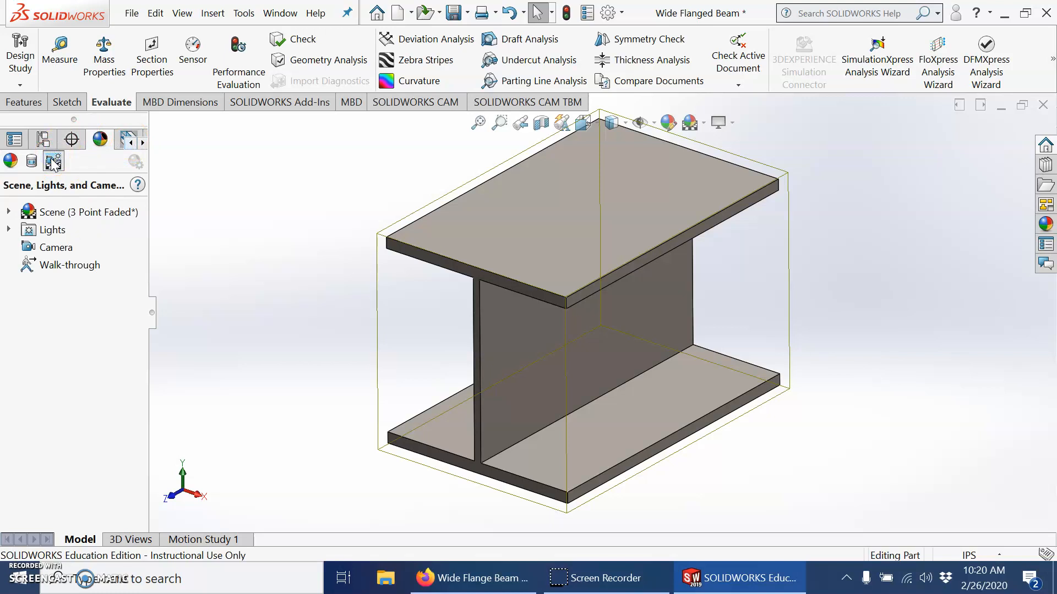
pyautogui.click(32, 161)
pyautogui.click(12, 161)
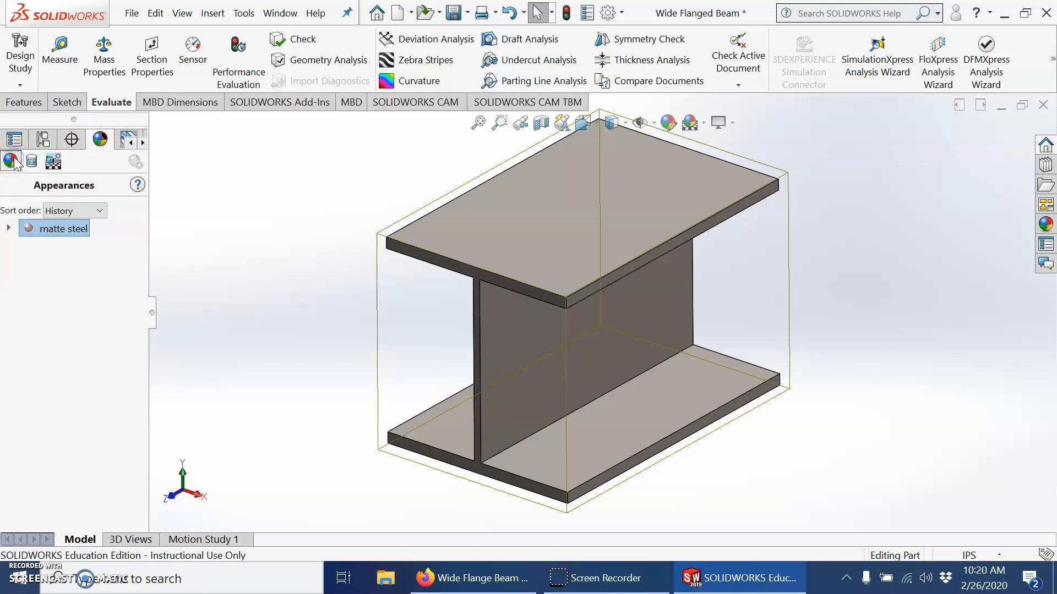
# Open the matte steel appearance for editing to check its selected geometry and color, accept it, and inspect the beam
pyautogui.click(32, 229)
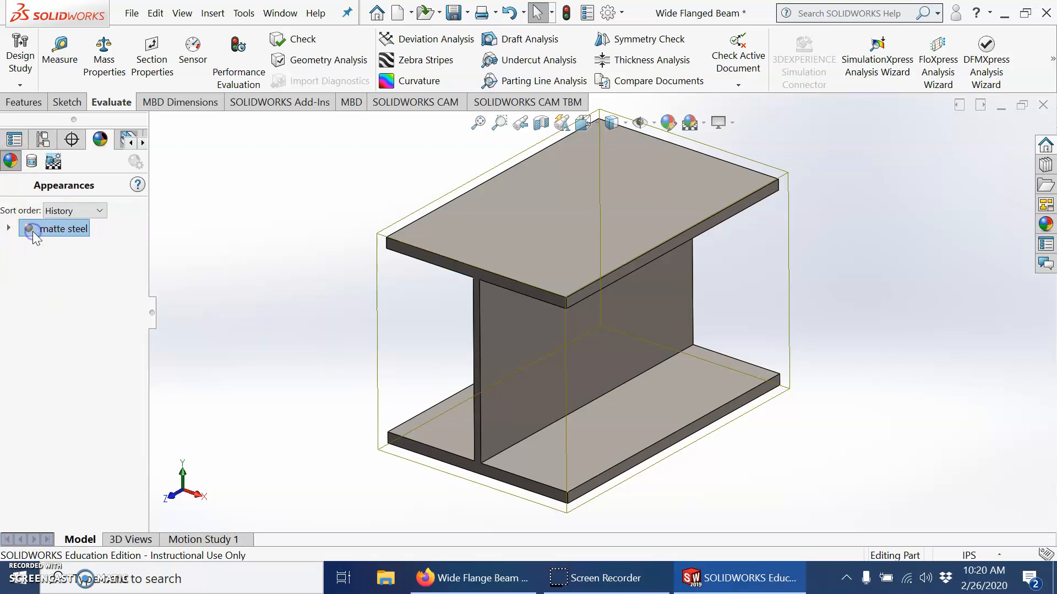
pyautogui.doubleClick(32, 231)
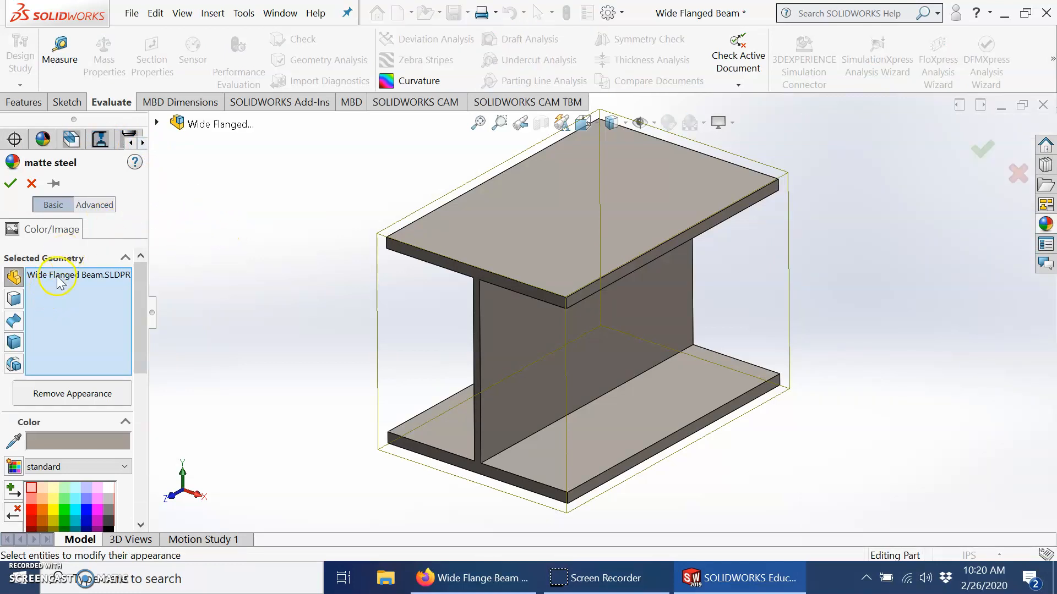
pyautogui.click(15, 184)
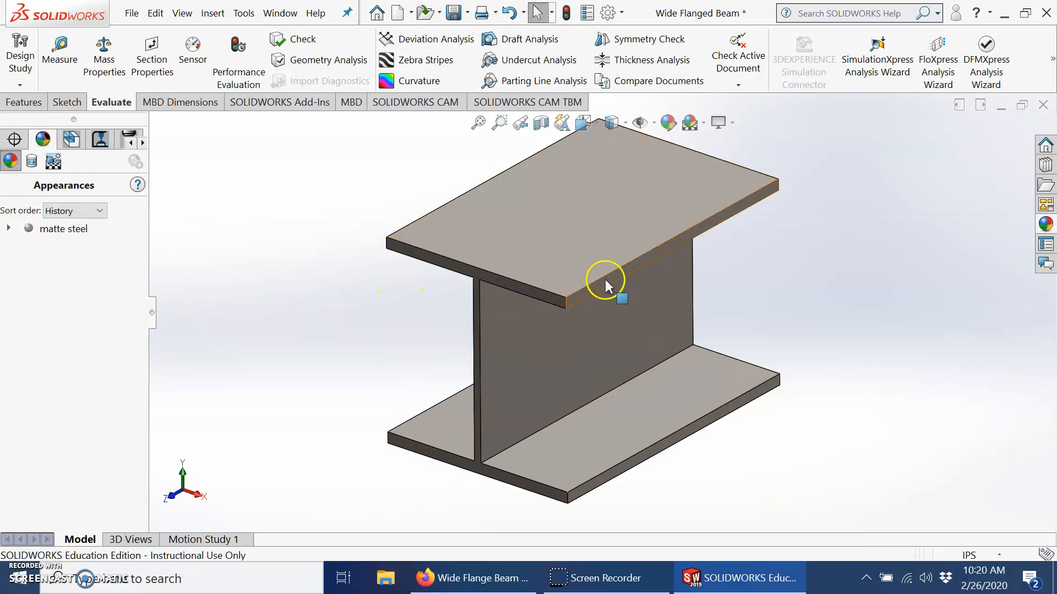
pyautogui.moveTo(352, 344)
pyautogui.mouseDown(button='middle')
pyautogui.moveTo(448, 342)
pyautogui.moveTo(483, 375)
pyautogui.moveTo(385, 321)
pyautogui.moveTo(349, 345)
pyautogui.mouseUp(button='middle')
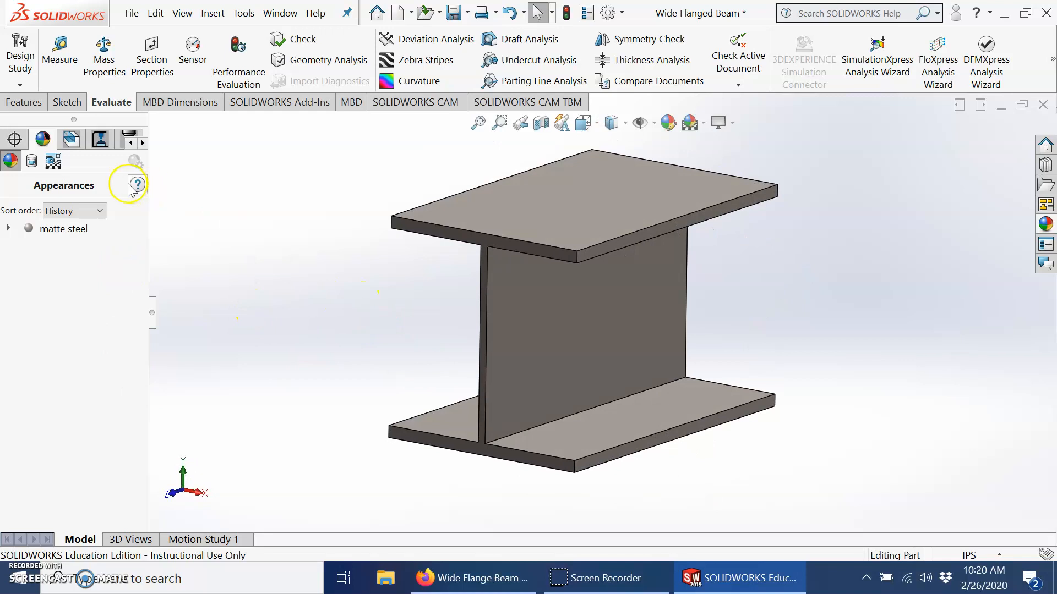
# Return to the part's feature tree and the feature modeling commands, and inspect the beam from a raised angle
pyautogui.click(14, 139)
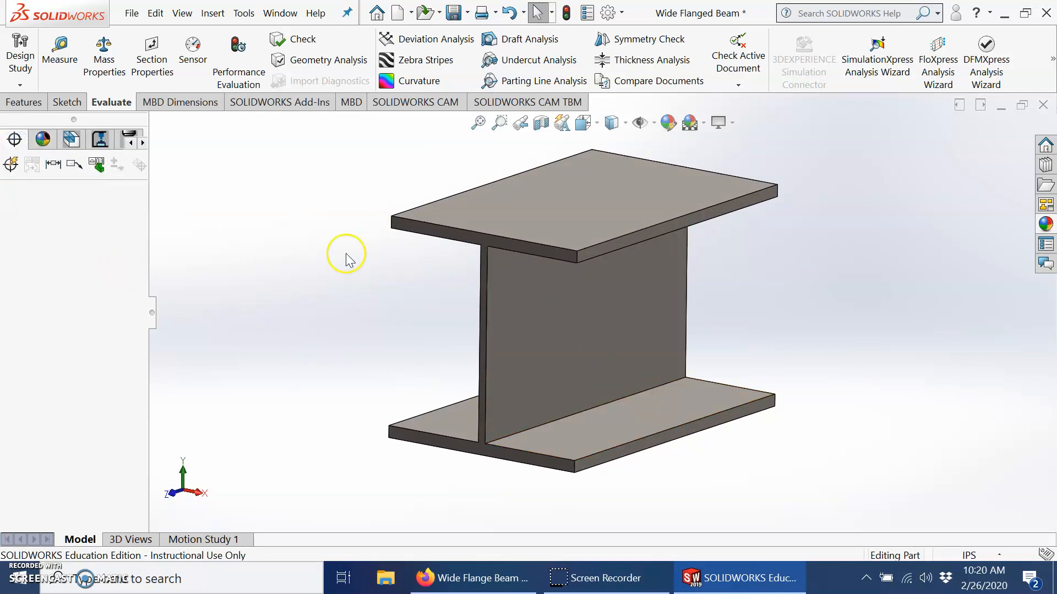
pyautogui.click(25, 102)
pyautogui.click(131, 143)
pyautogui.click(131, 143)
pyautogui.click(131, 144)
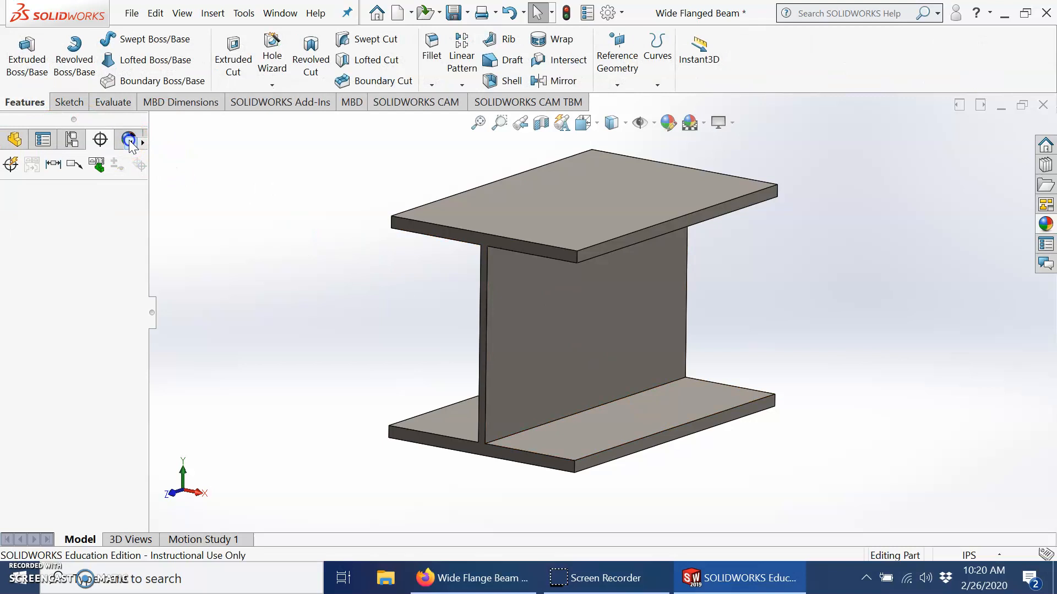
pyautogui.click(23, 139)
pyautogui.moveTo(483, 301); pyautogui.dragTo(472, 337, button='middle')
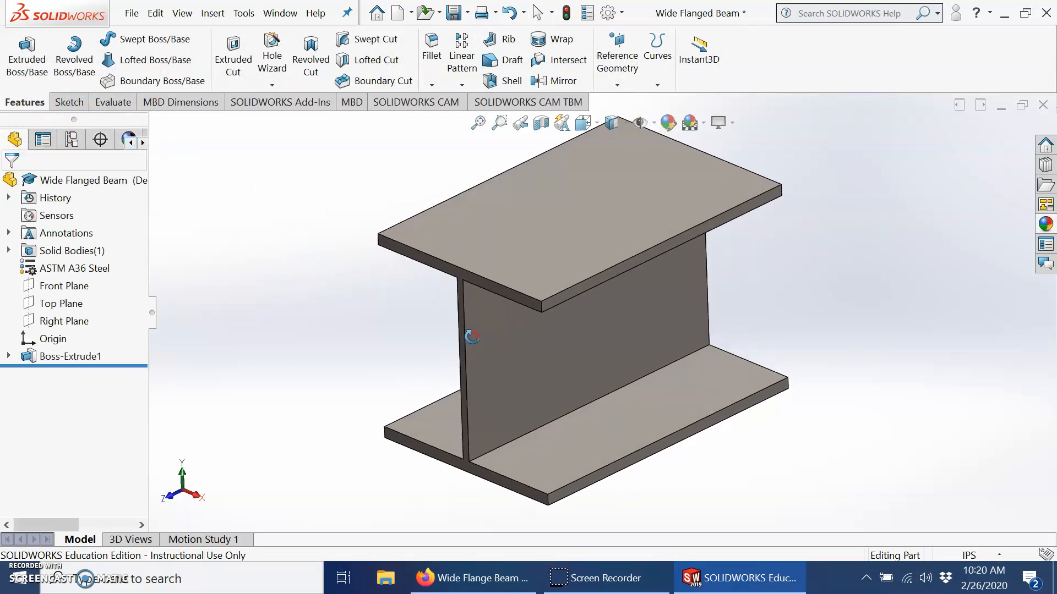